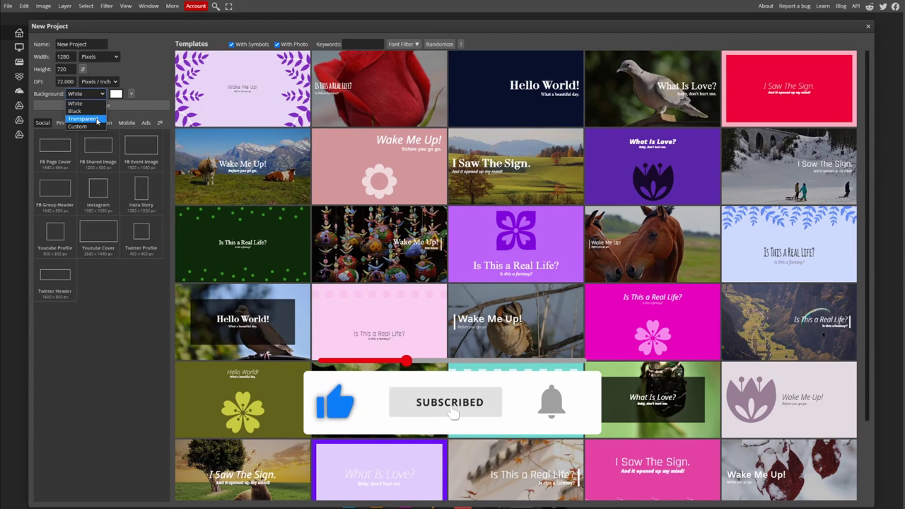
Create a 3600 × 3600 px project at 300 DPI with a transparent background
click(83, 119)
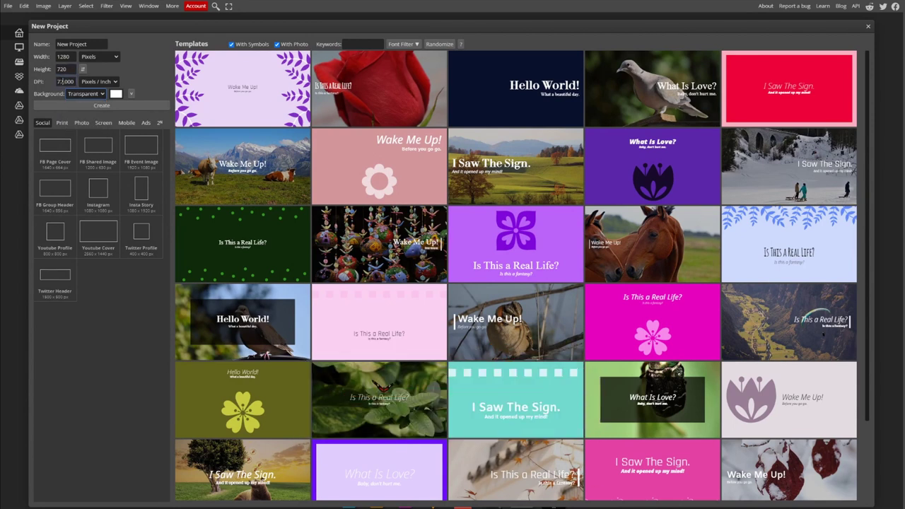
drag(73, 82, 56, 82)
text(300)
click(112, 56)
click(109, 66)
drag(74, 56, 57, 68)
text(36003600)
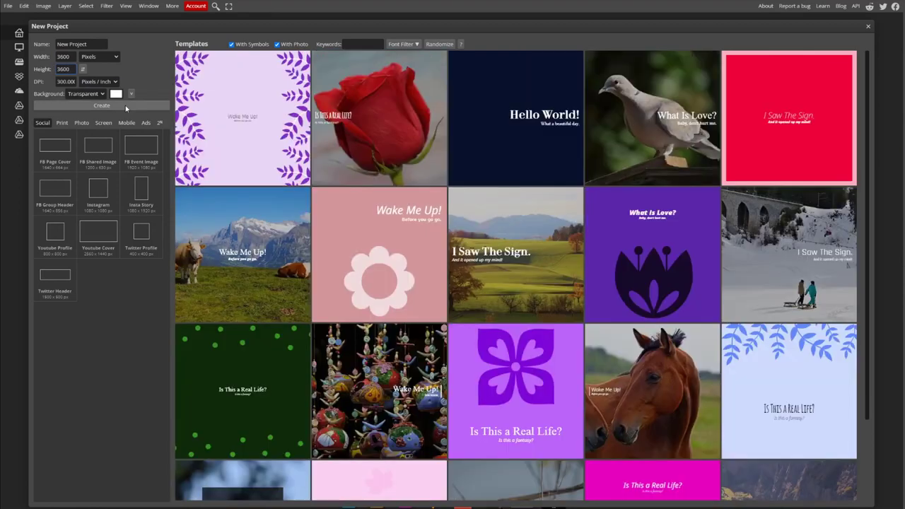
click(126, 106)
scroll(327, 186, down, 2)
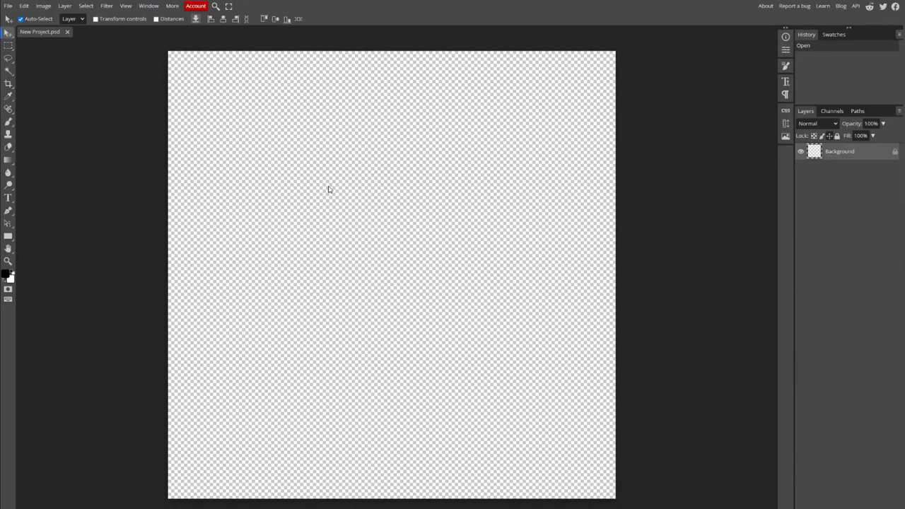
Unlock the Background layer and set the foreground colour to black (000000) and the background colour to white (ffffff)
click(897, 153)
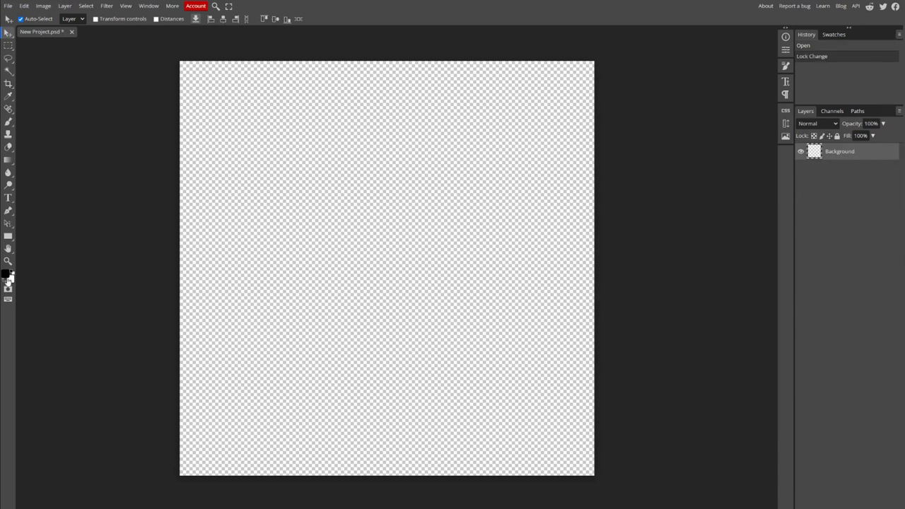
click(8, 275)
drag(83, 171, 66, 181)
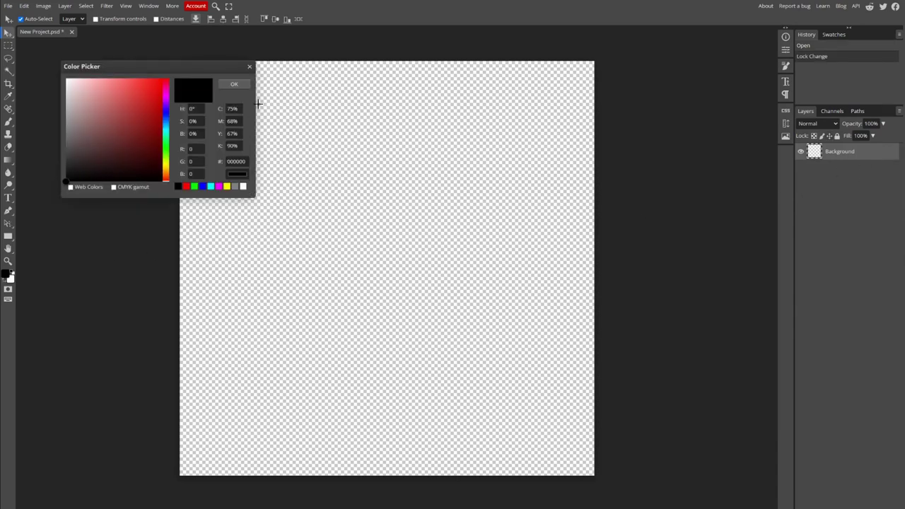
click(234, 84)
click(11, 280)
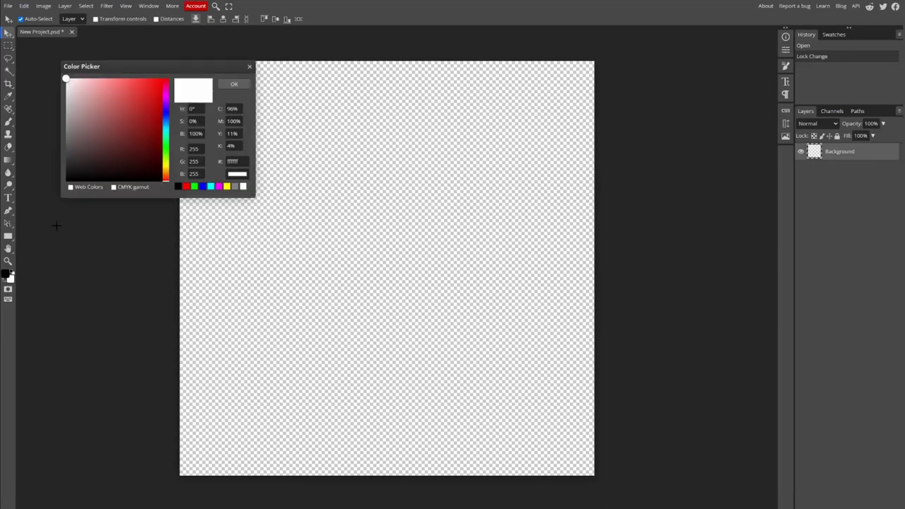
drag(81, 99, 65, 76)
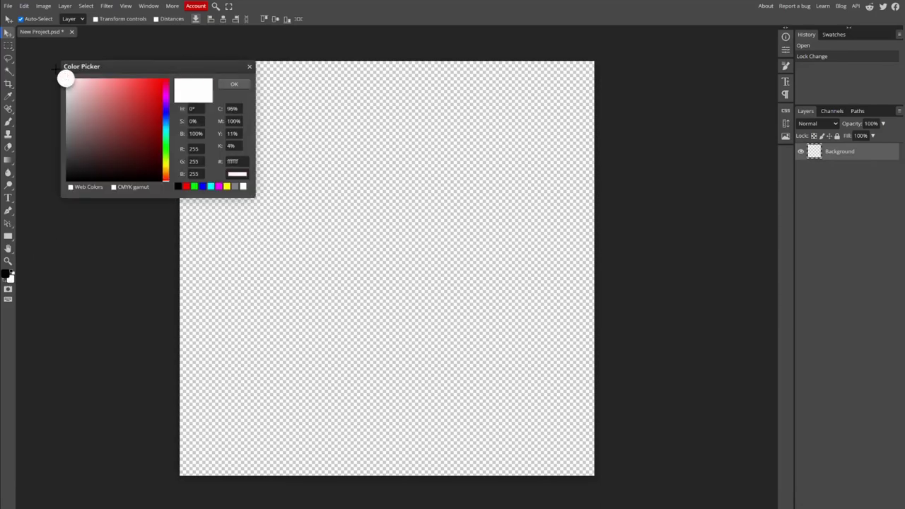
click(235, 85)
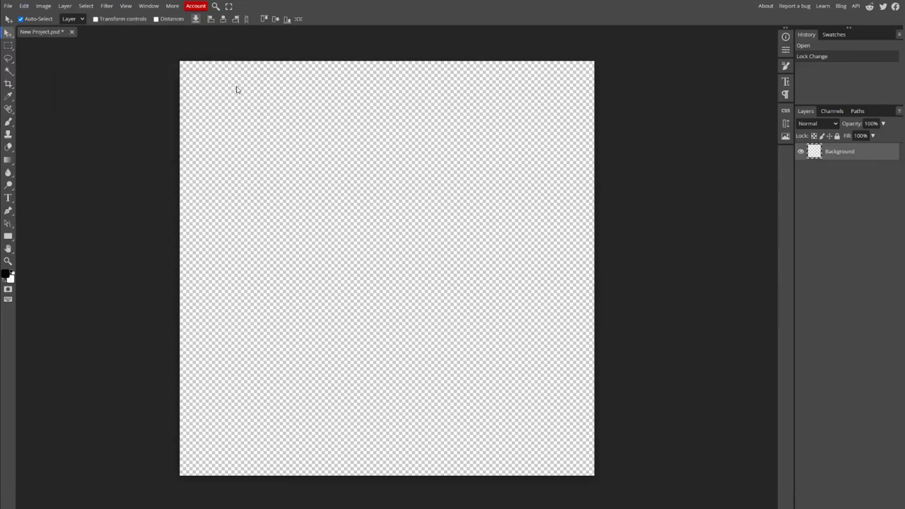
Fill the Background layer with the Clouds render filter
click(107, 6)
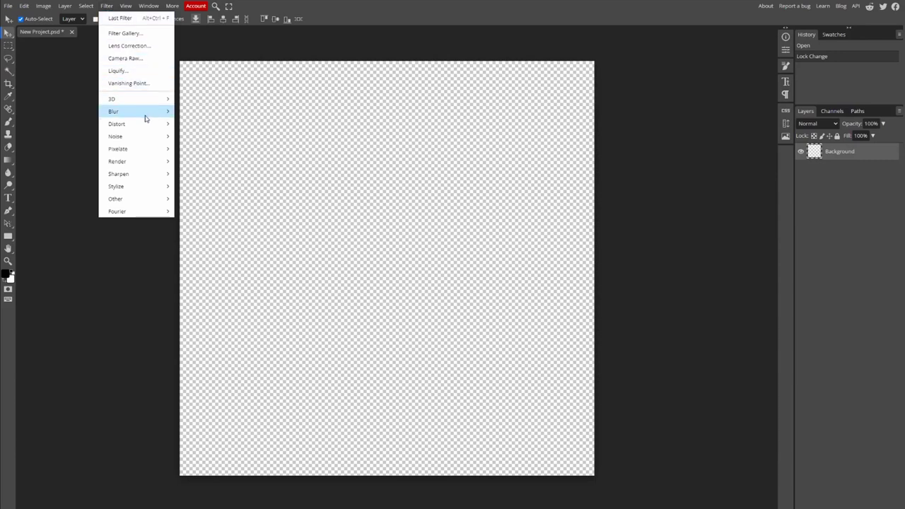
mouse_move(147, 162)
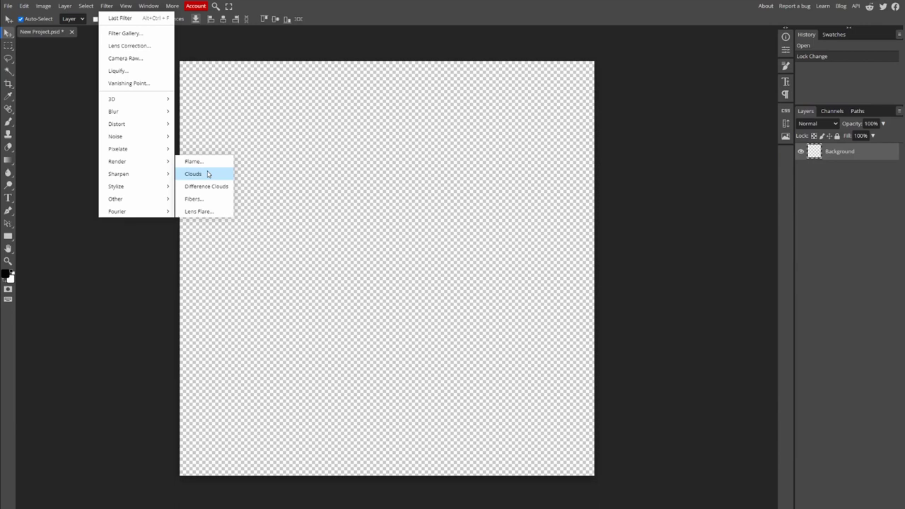
click(193, 174)
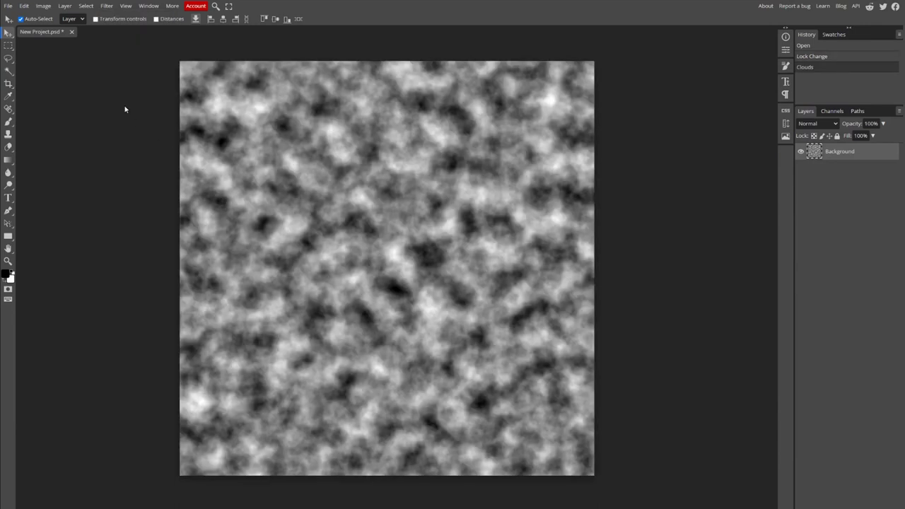
Add a Threshold adjustment layer above the clouds with the threshold level kept at 128
click(65, 6)
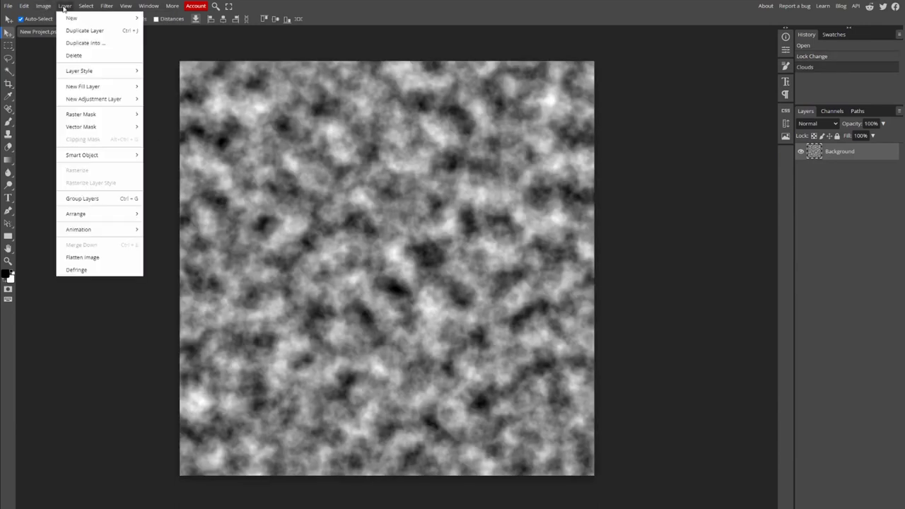
mouse_move(115, 98)
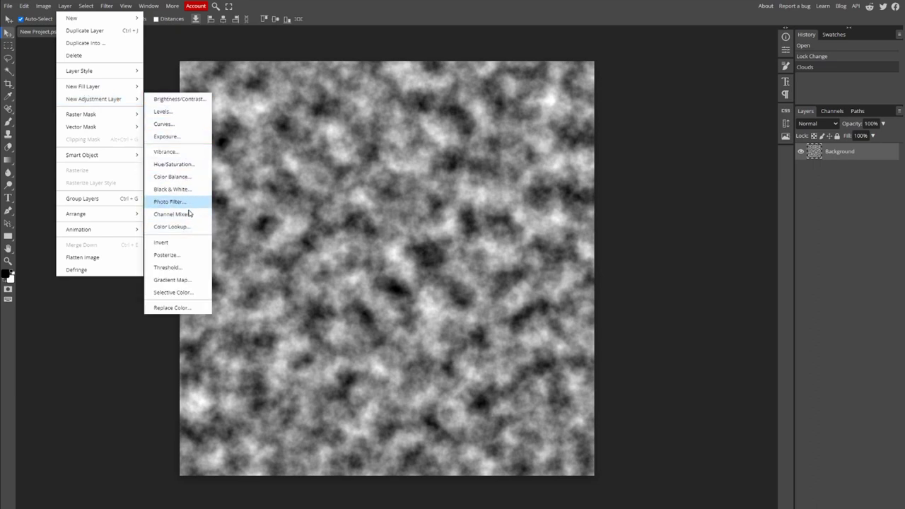
click(169, 268)
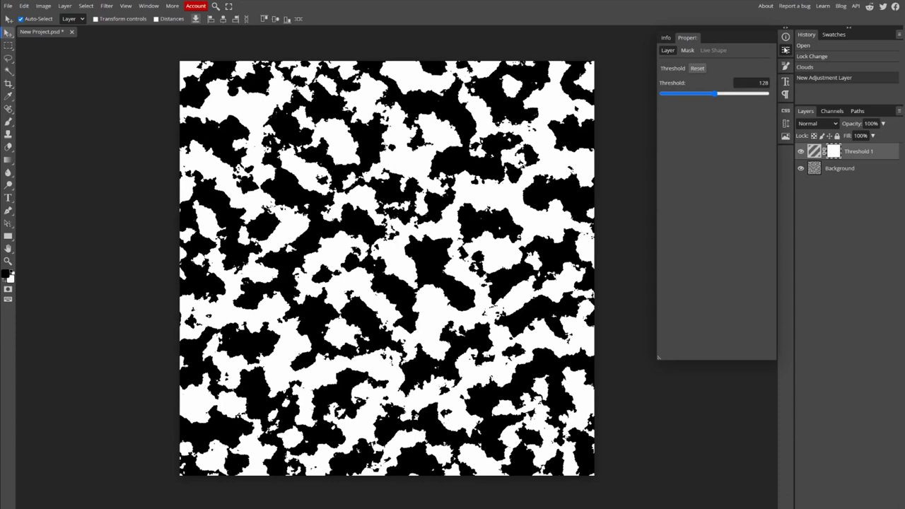
click(785, 49)
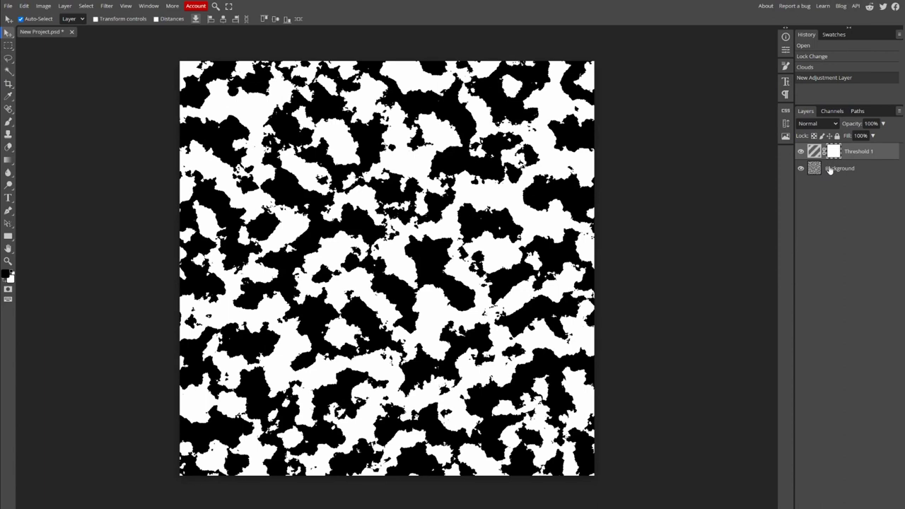
Merge the Threshold 1 adjustment layer and the Background layer into one layer
right_click(863, 171)
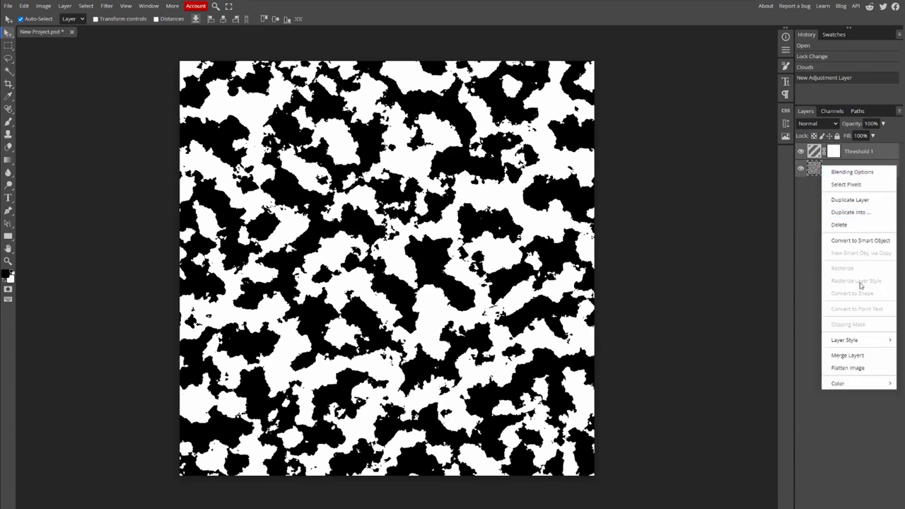
click(864, 356)
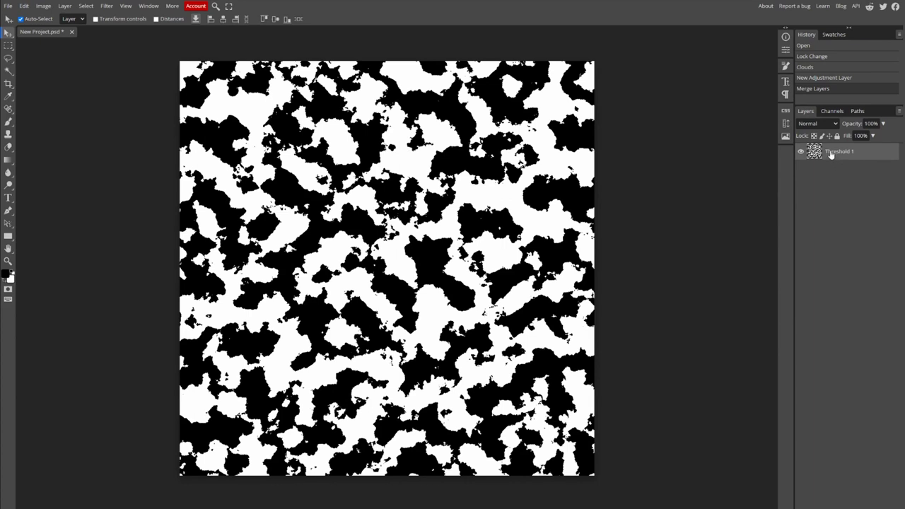
right_click(831, 151)
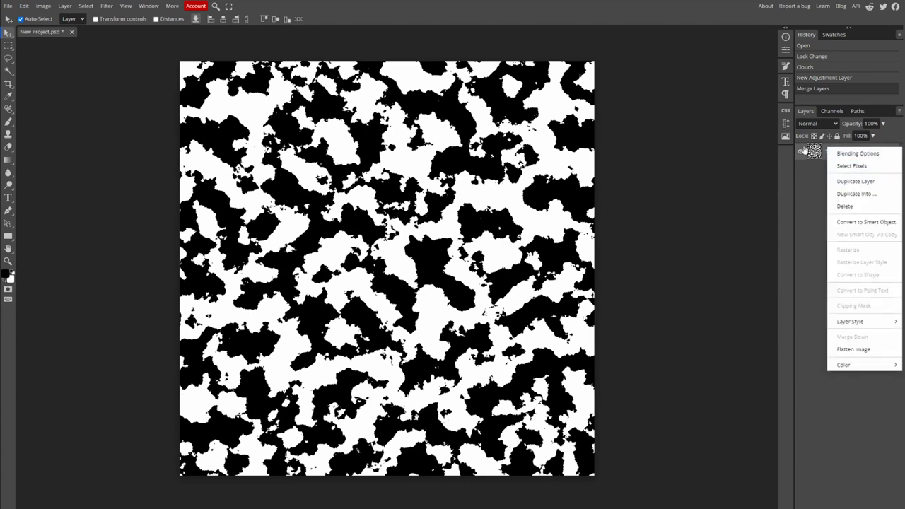
click(806, 151)
Select the black areas of the merged layer using Color Range set to Shadows with 40% fuzziness
click(85, 6)
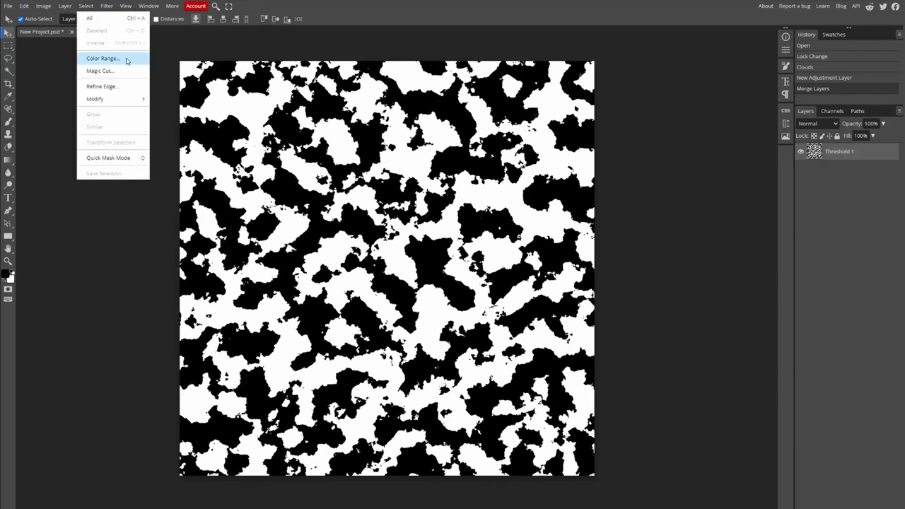
click(120, 59)
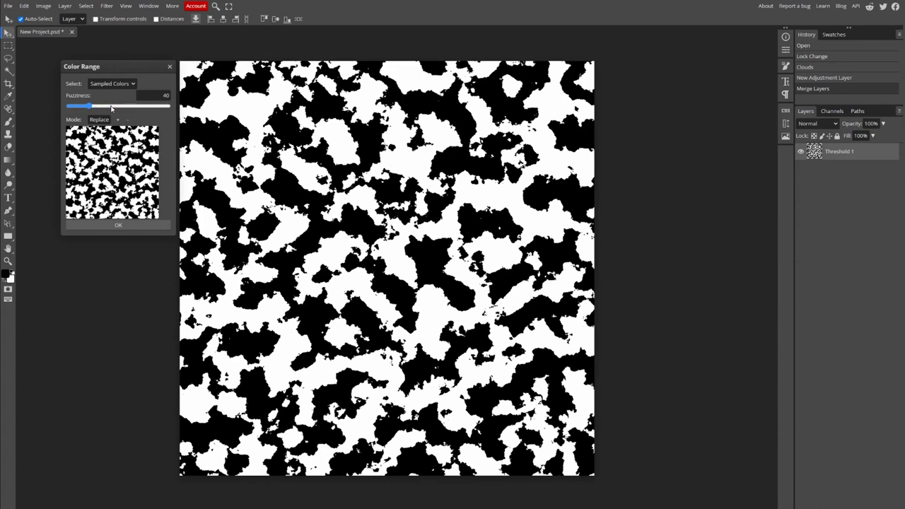
click(170, 106)
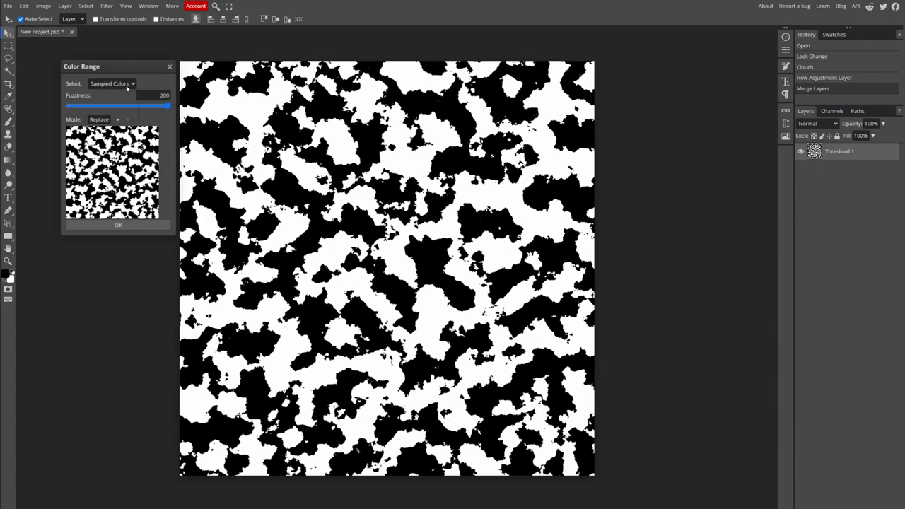
click(127, 84)
click(127, 92)
click(125, 85)
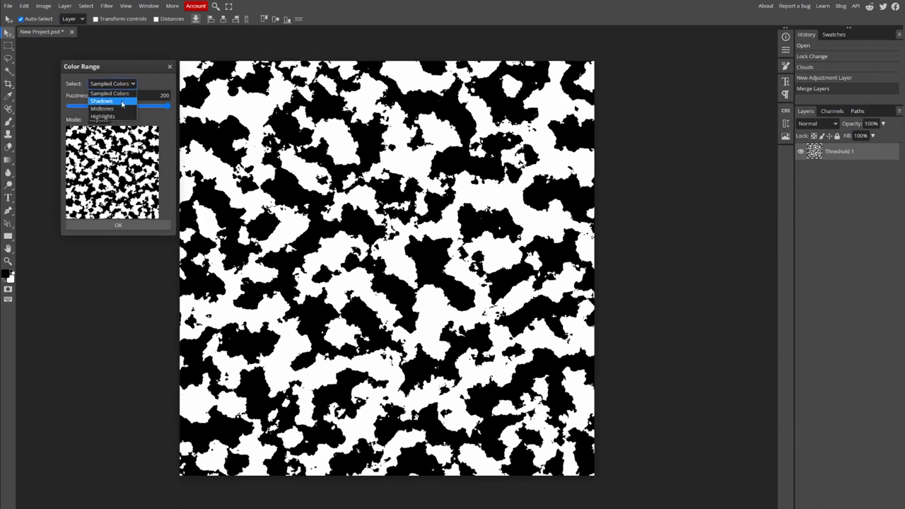
click(124, 101)
click(123, 86)
click(121, 93)
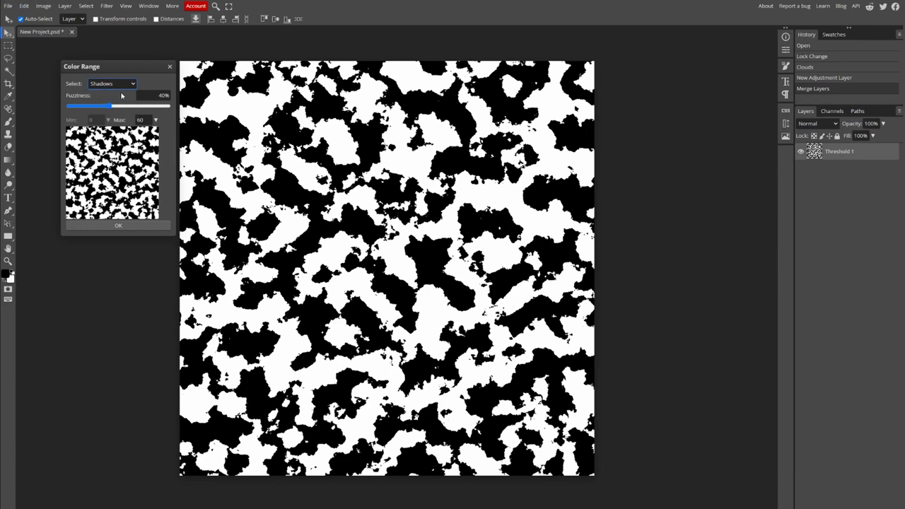
click(161, 227)
Clear the selected black areas from the Threshold 1 layer, leaving only the white patches
scroll(220, 228, up, 5)
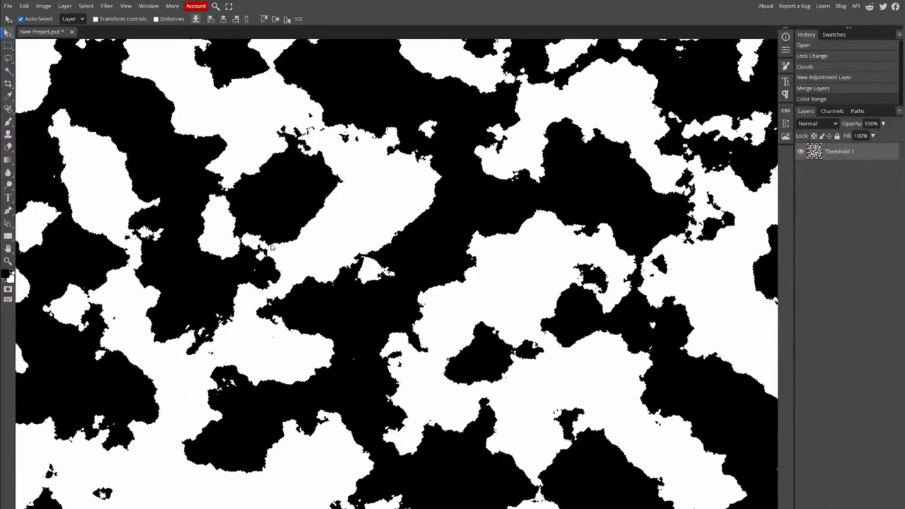
key(Delete)
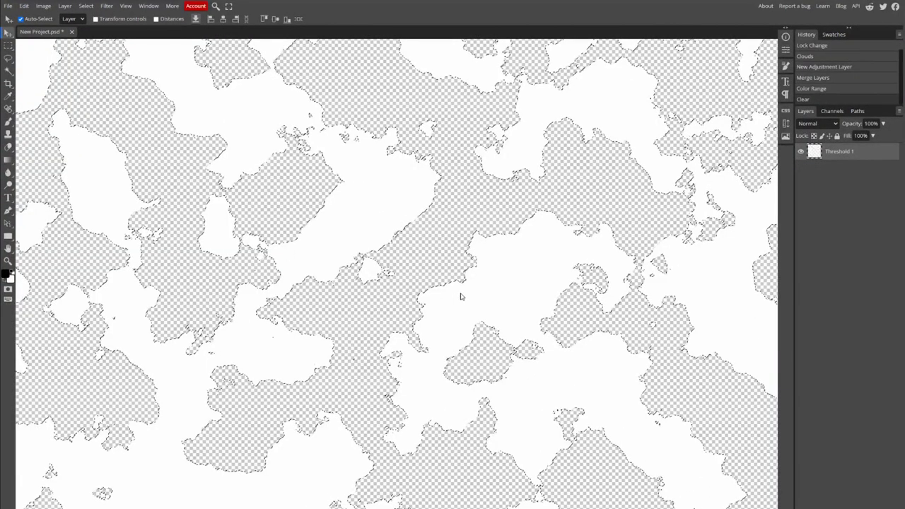
scroll(460, 297, down, 5)
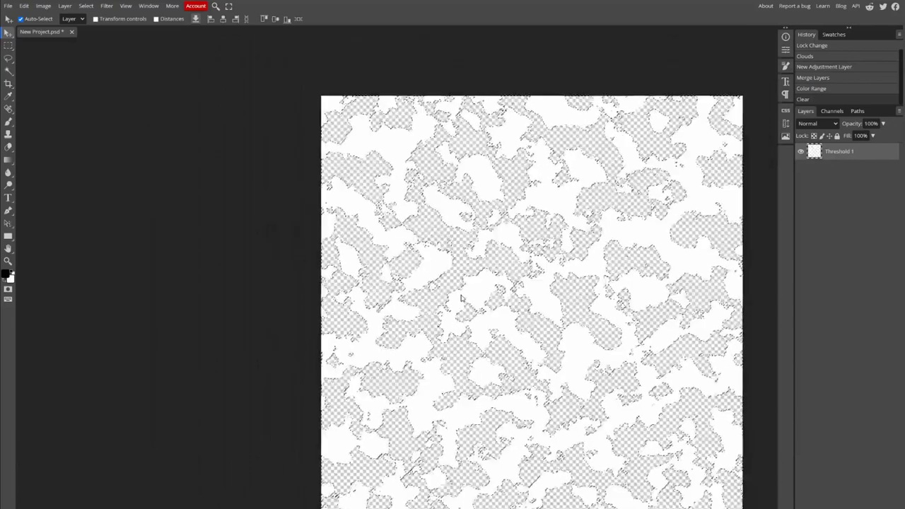
scroll(460, 297, down, 1)
scroll(461, 297, right, 5)
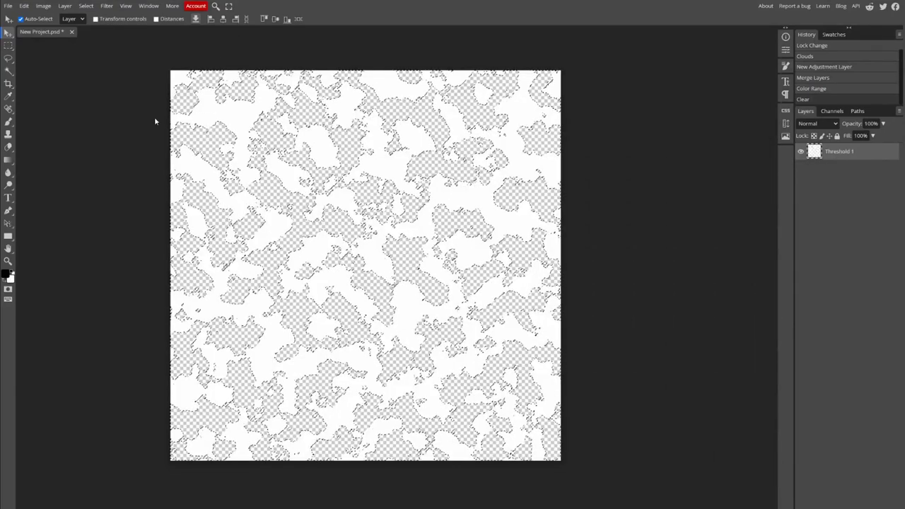
Add a new layer above Threshold 1, deselect, and paste the copied black patches into it
click(65, 6)
mouse_move(73, 18)
click(162, 16)
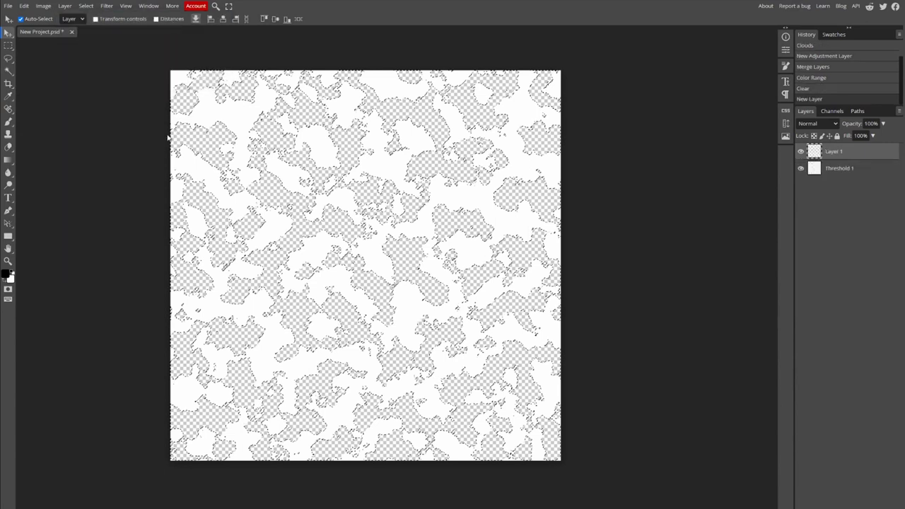
key(ctrl+d)
key(ctrl+v)
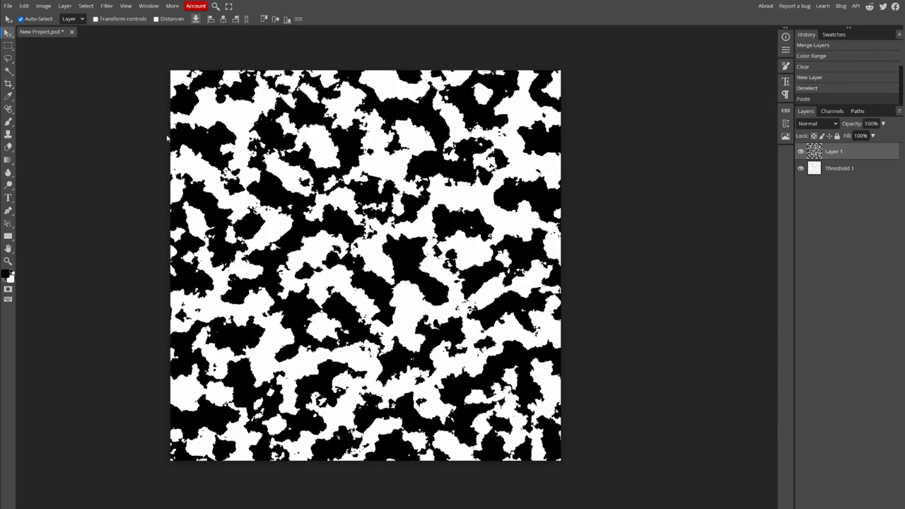
Compare the two layers by toggling their visibility, and delete Layer 1 with the black patches
click(802, 168)
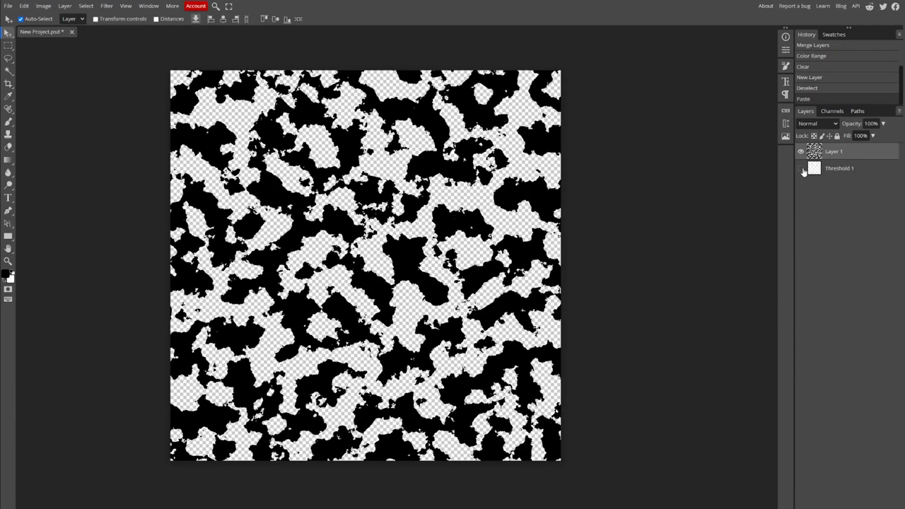
click(802, 168)
click(802, 152)
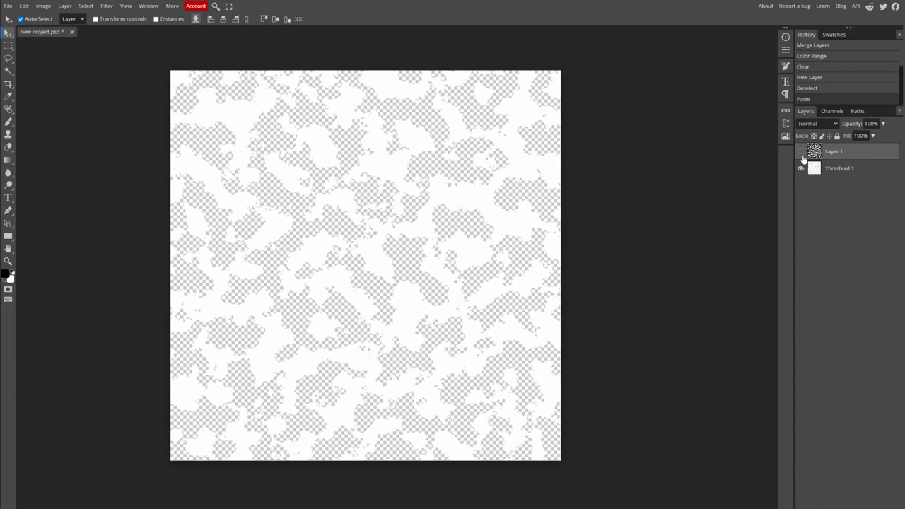
right_click(848, 153)
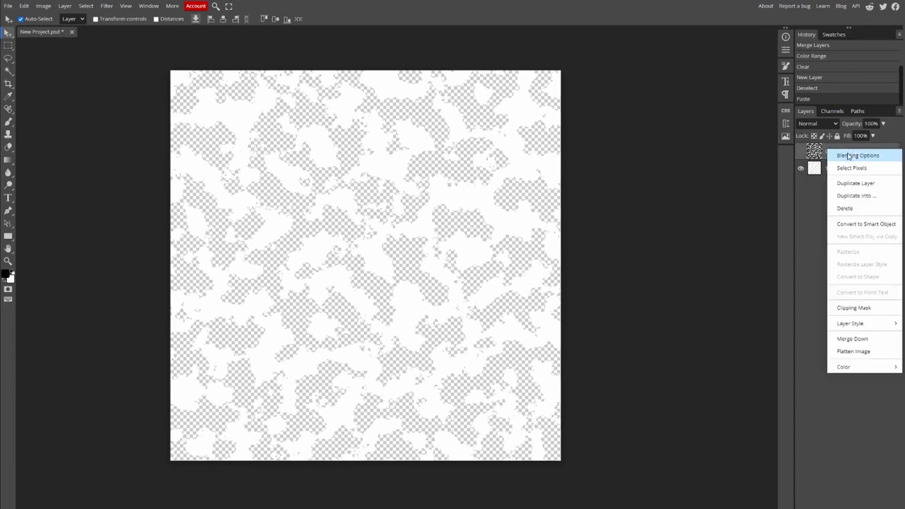
click(861, 208)
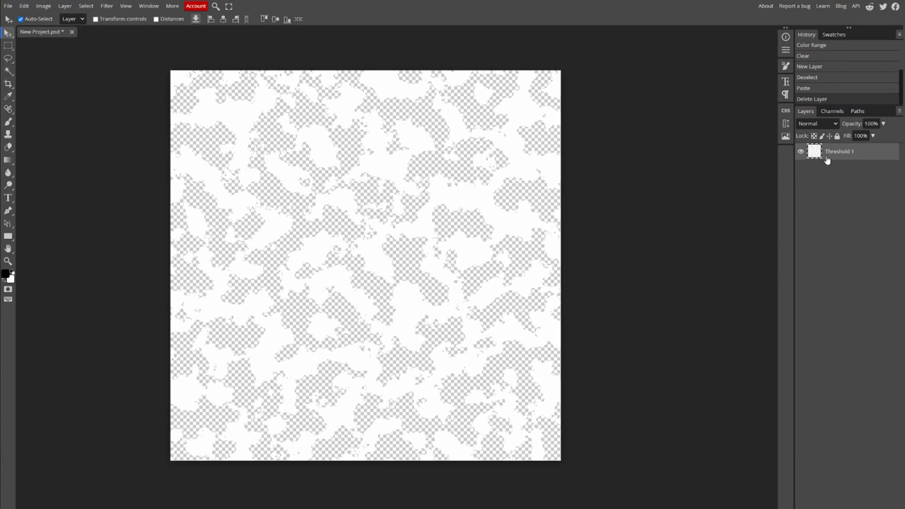
Add a new empty layer above the Threshold 1 layer
click(68, 8)
mouse_move(77, 18)
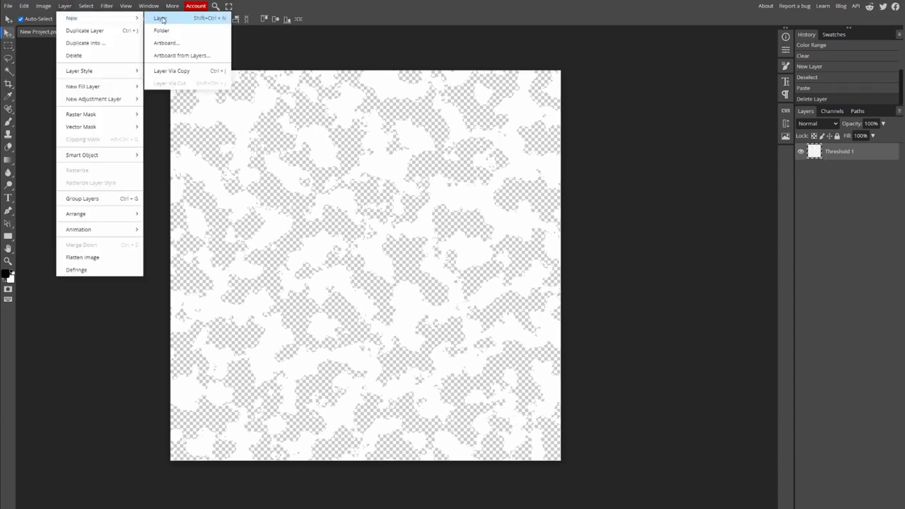
click(162, 18)
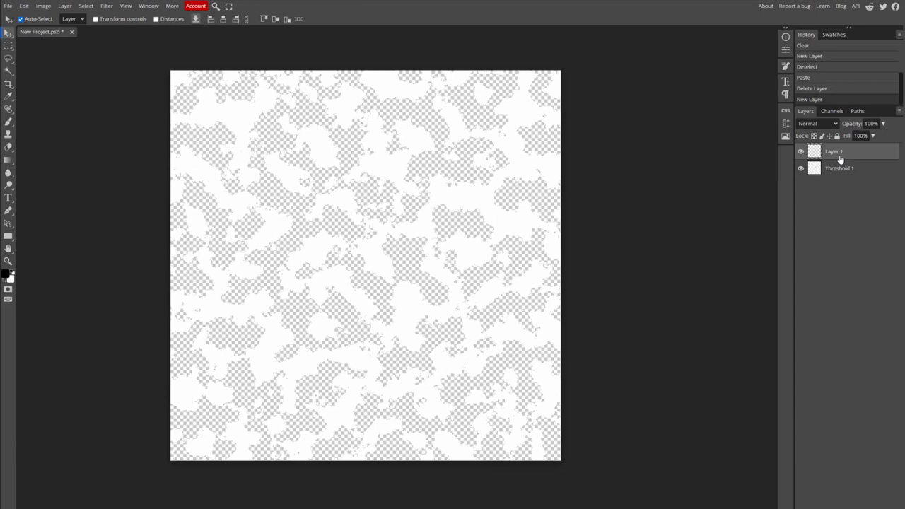
Set the foreground colour to green #50654d and fill the empty Layer 1 with it
click(6, 275)
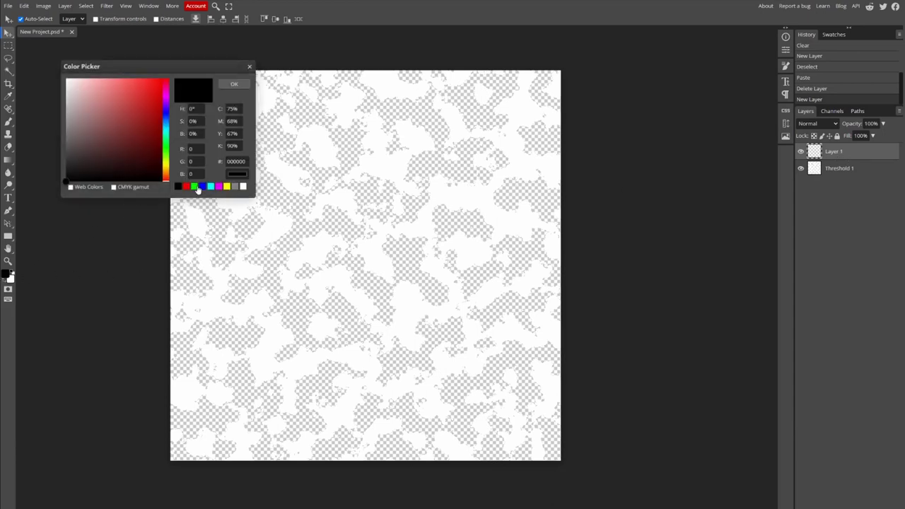
click(227, 163)
text(50654d)
key(Return)
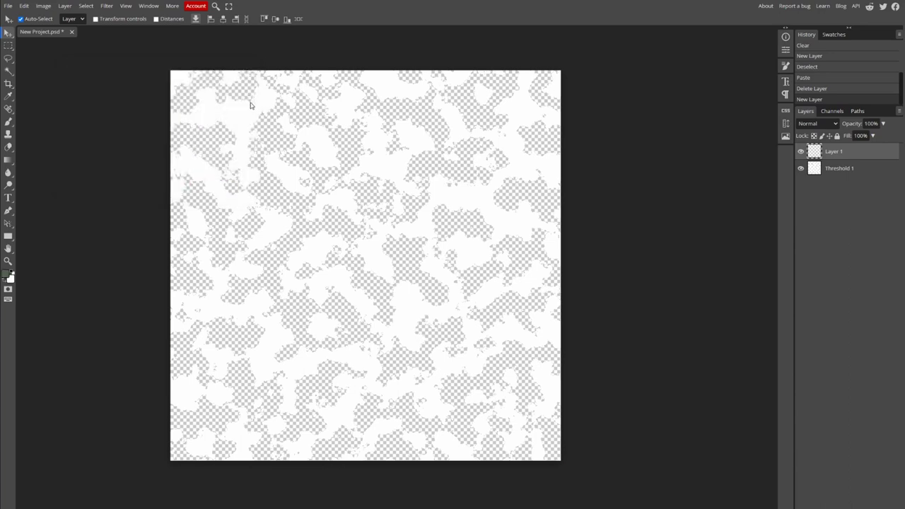
key(alt+BackSpace)
Clip the green Layer 1 to the Threshold 1 patches and merge the two layers into one
right_click(832, 154)
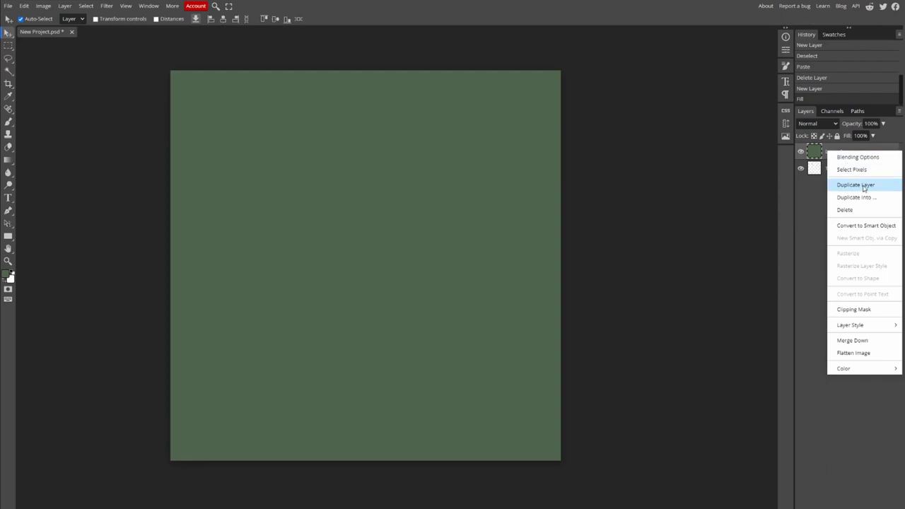
click(873, 310)
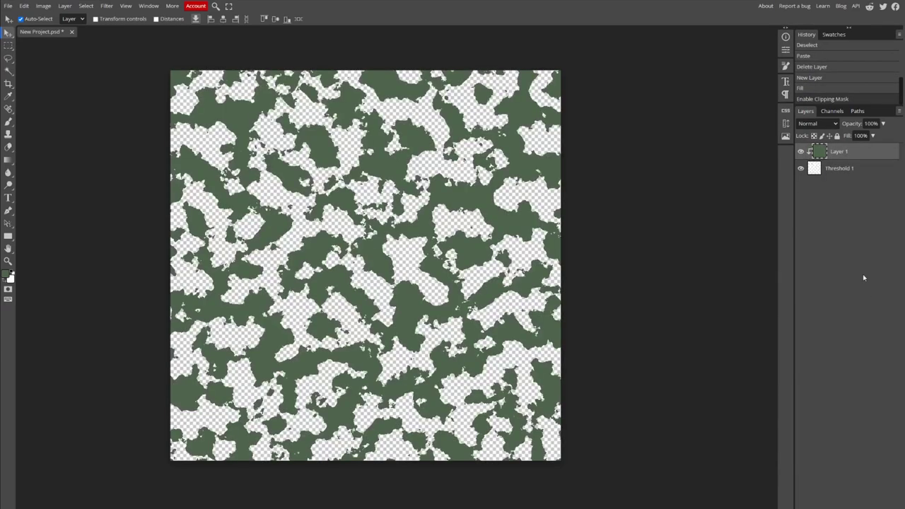
click(863, 170)
right_click(863, 170)
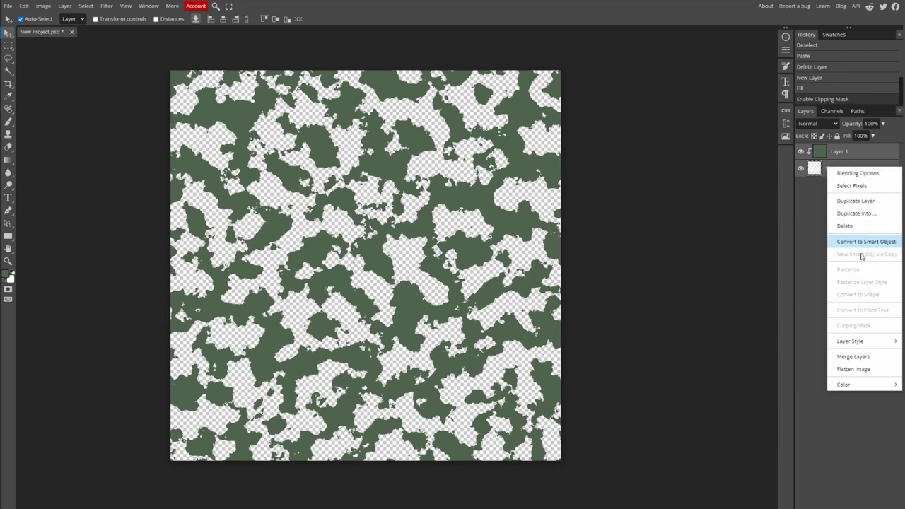
click(863, 356)
Duplicate the green patch layer, rotate the whole copy 90° clockwise, and deselect
right_click(842, 153)
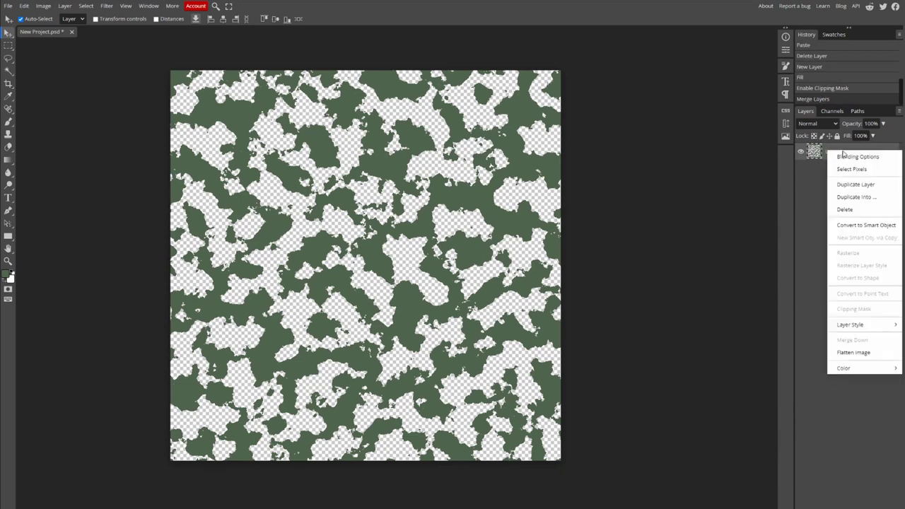
click(856, 185)
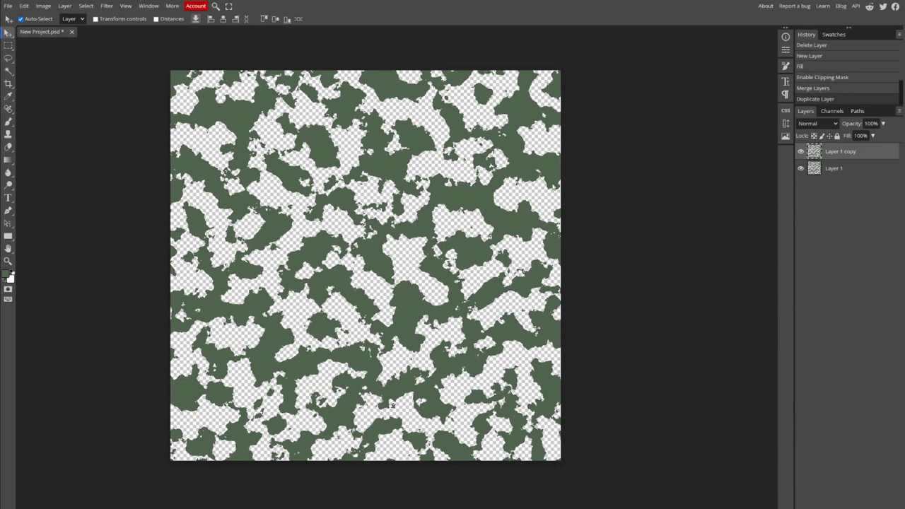
key(ctrl+a)
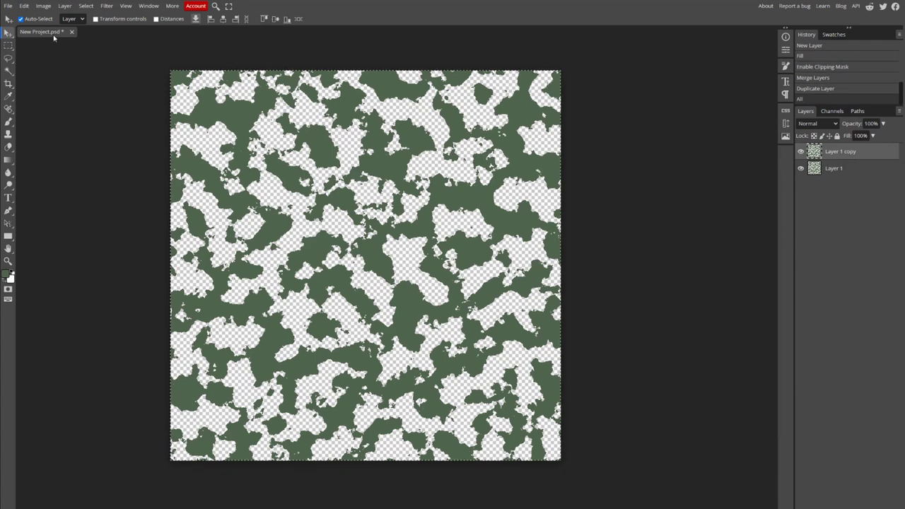
click(24, 6)
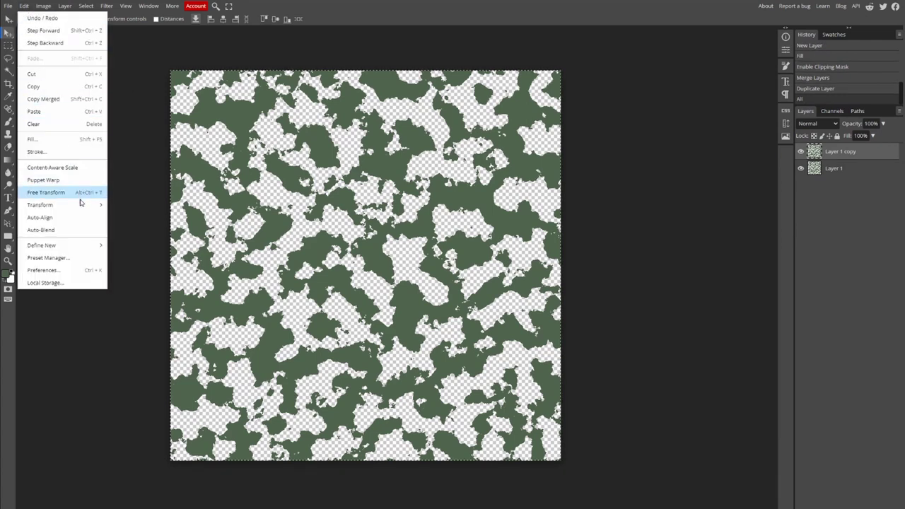
mouse_move(81, 205)
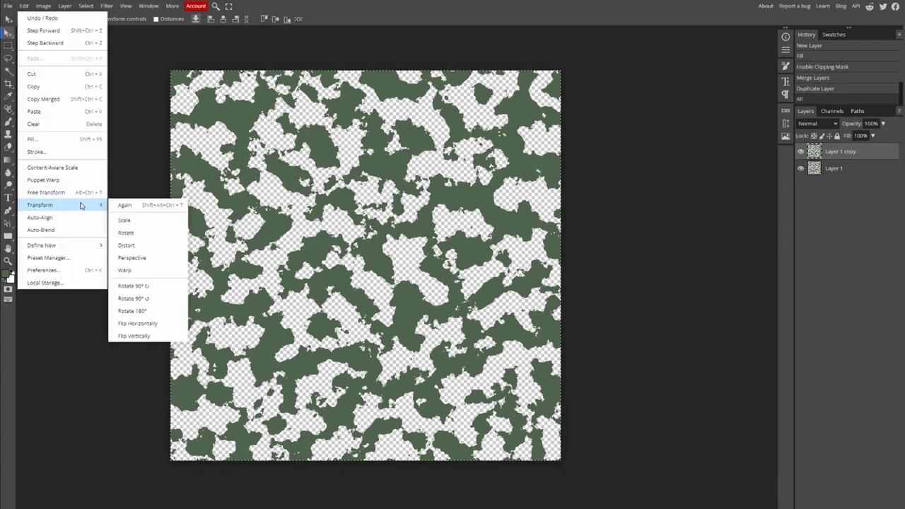
click(160, 289)
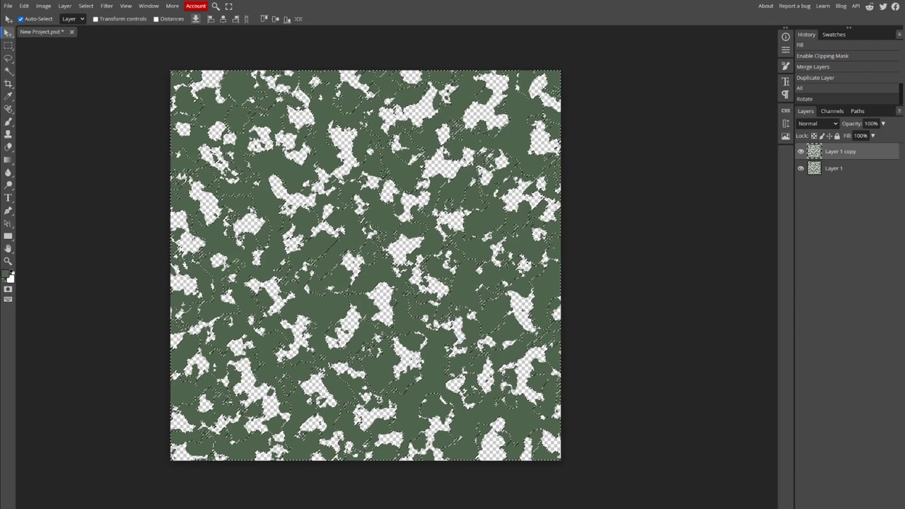
key(ctrl+d)
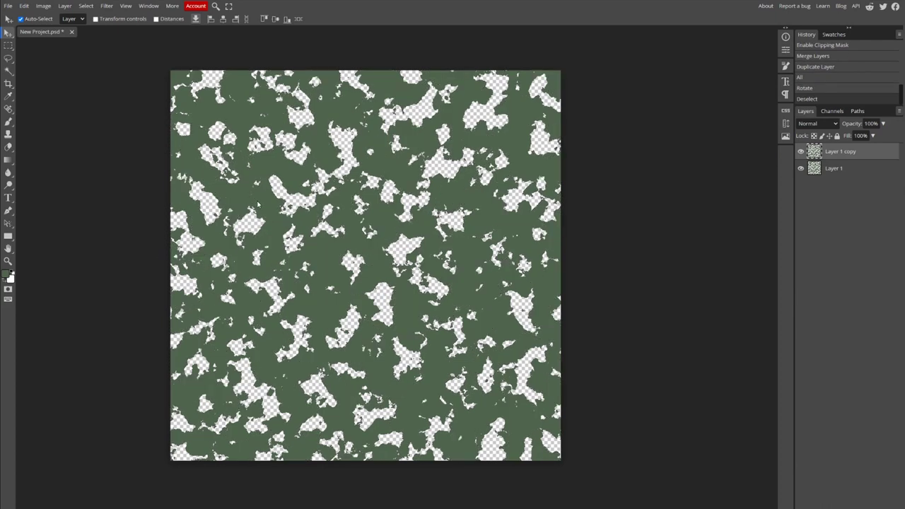
Add a new layer above Layer 1 copy and fill it with the tan foreground colour #9c9177
click(65, 6)
mouse_move(74, 17)
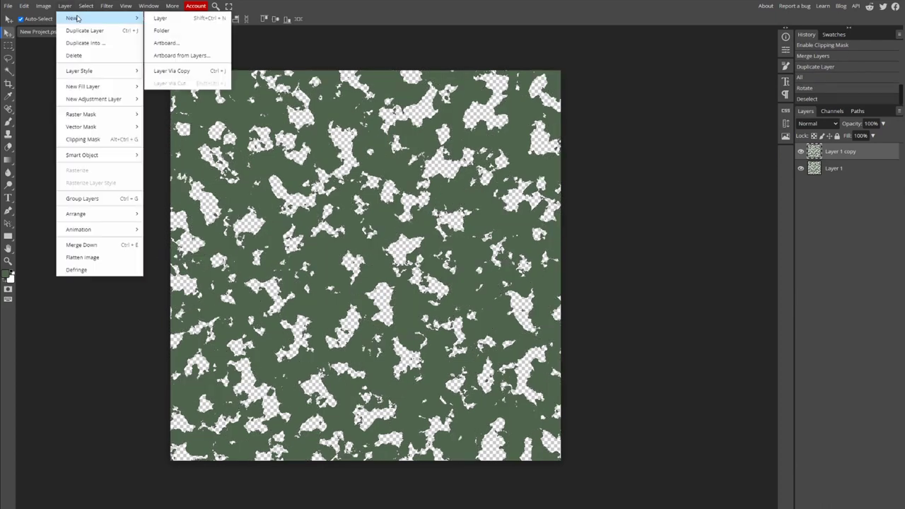
click(170, 18)
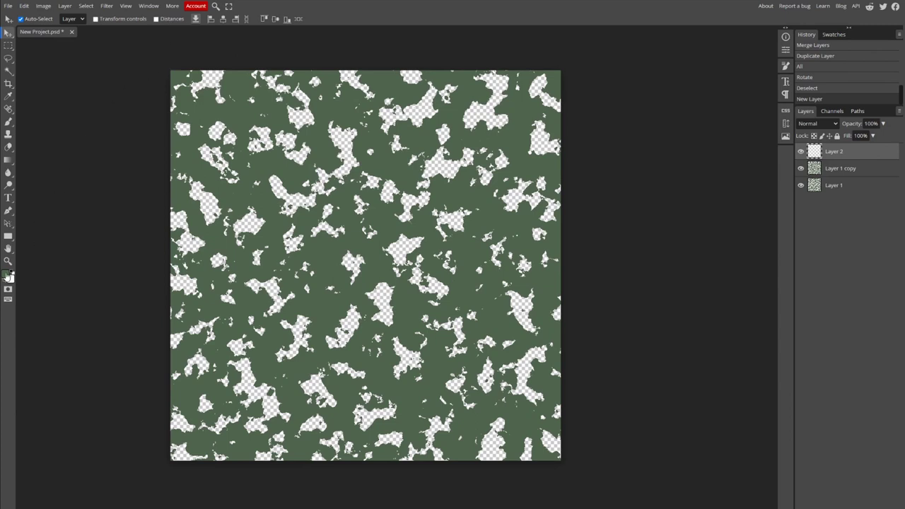
click(6, 273)
click(244, 161)
drag(244, 161, 222, 165)
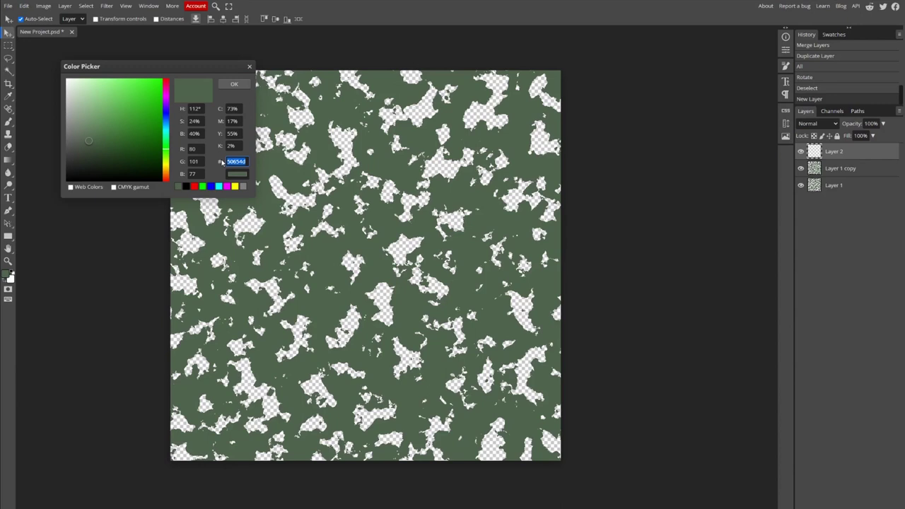
text(9c9177)
click(239, 86)
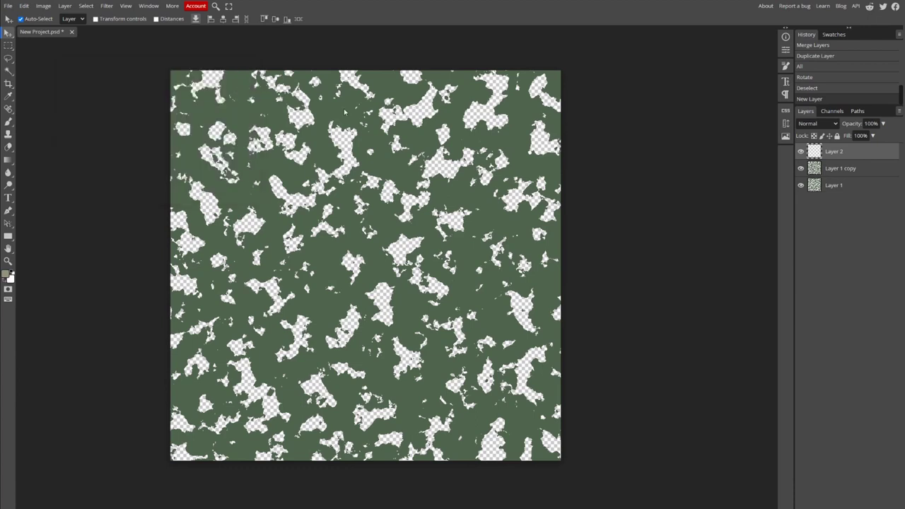
key(alt+BackSpace)
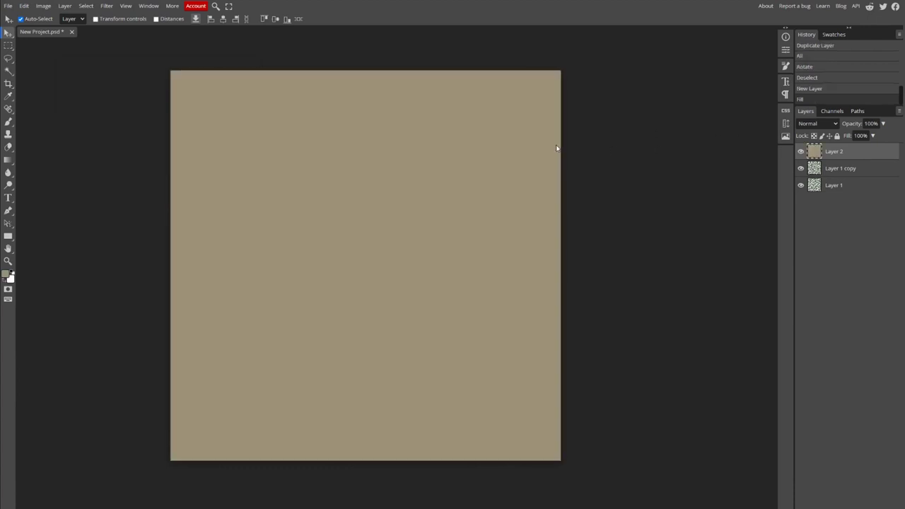
Clip the tan Layer 2 to Layer 1 copy and merge these two layers
right_click(846, 153)
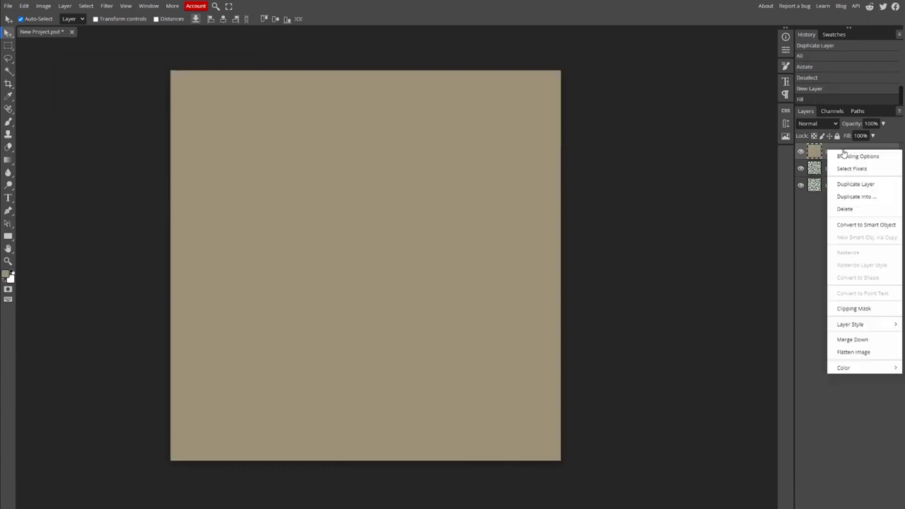
click(854, 310)
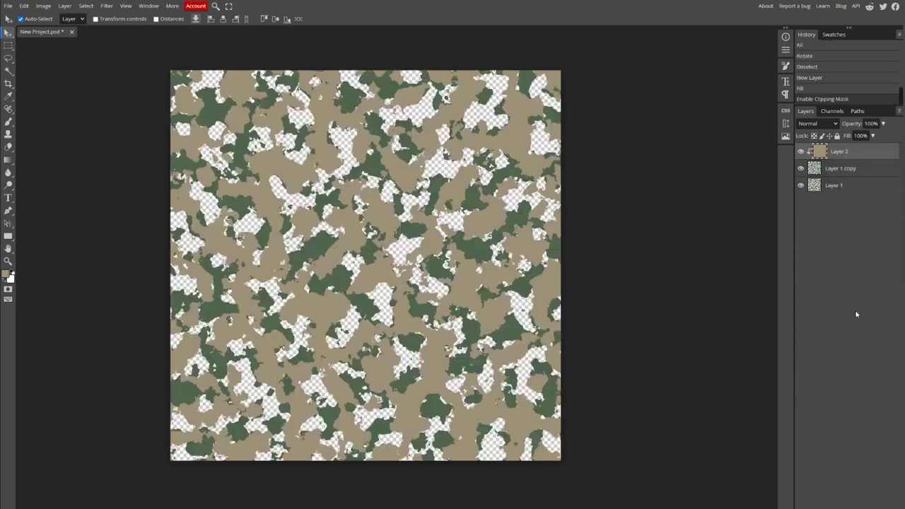
shift+click(864, 170)
right_click(864, 170)
click(867, 356)
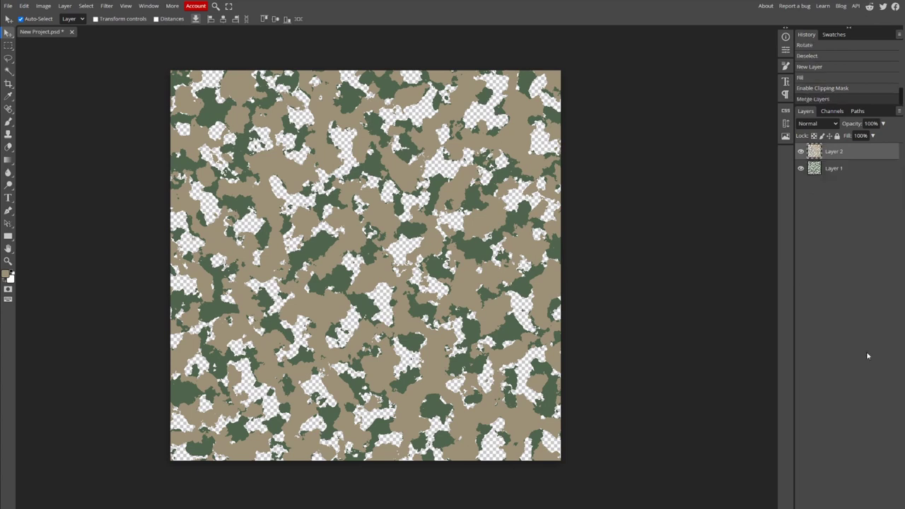
Duplicate the tan patch layer, rotate the whole copy 90° clockwise, and deselect
right_click(846, 154)
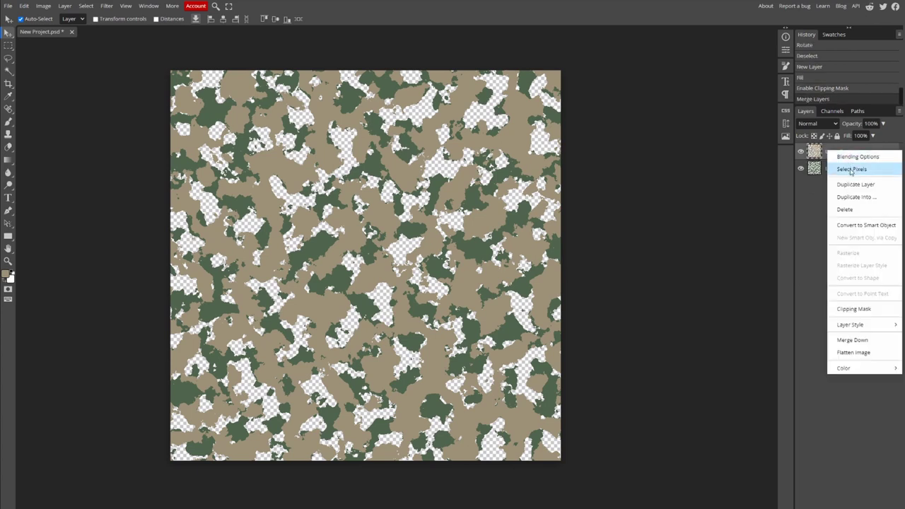
click(852, 183)
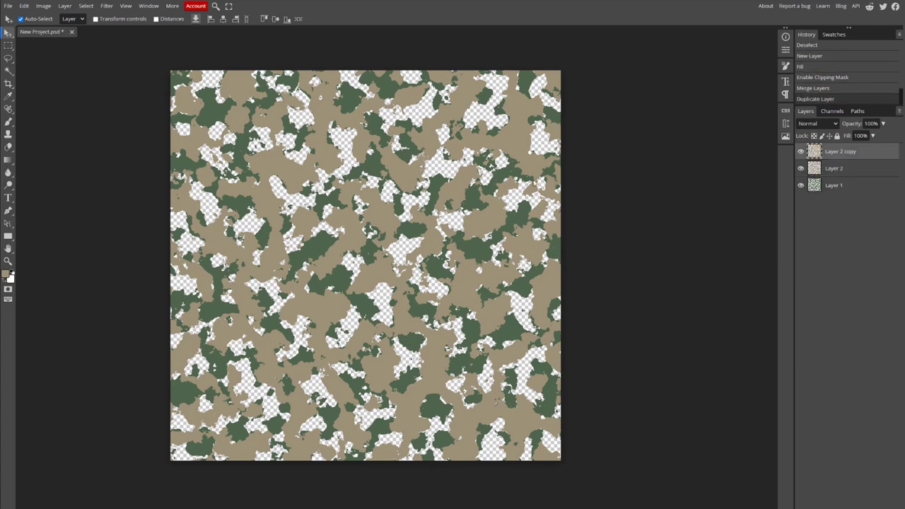
key(ctrl+a)
click(24, 6)
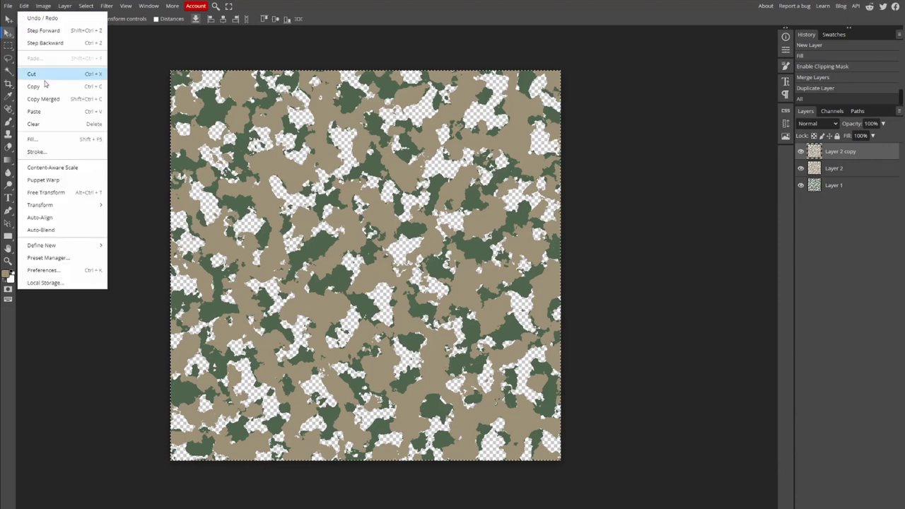
mouse_move(99, 205)
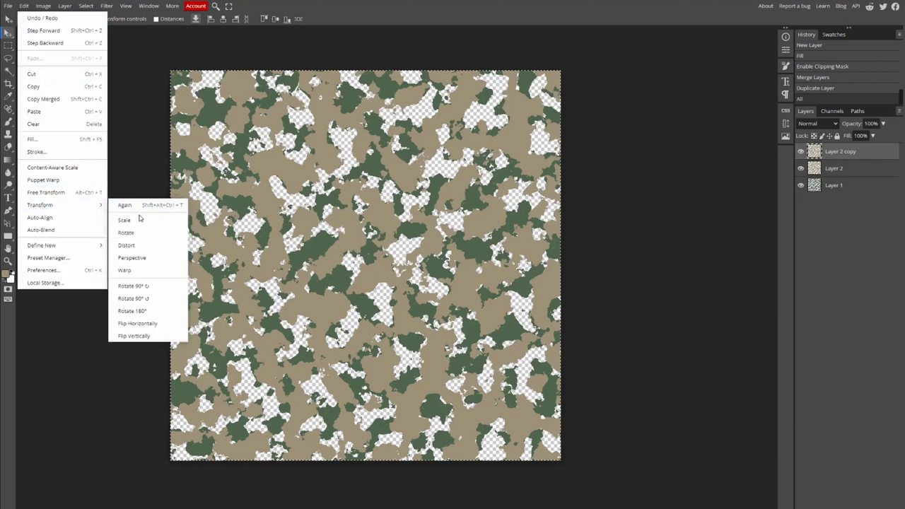
click(164, 290)
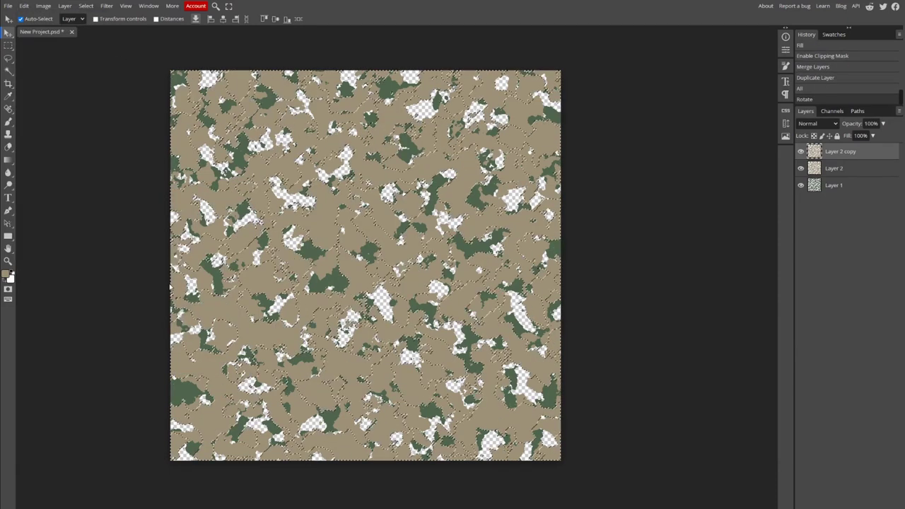
key(ctrl+d)
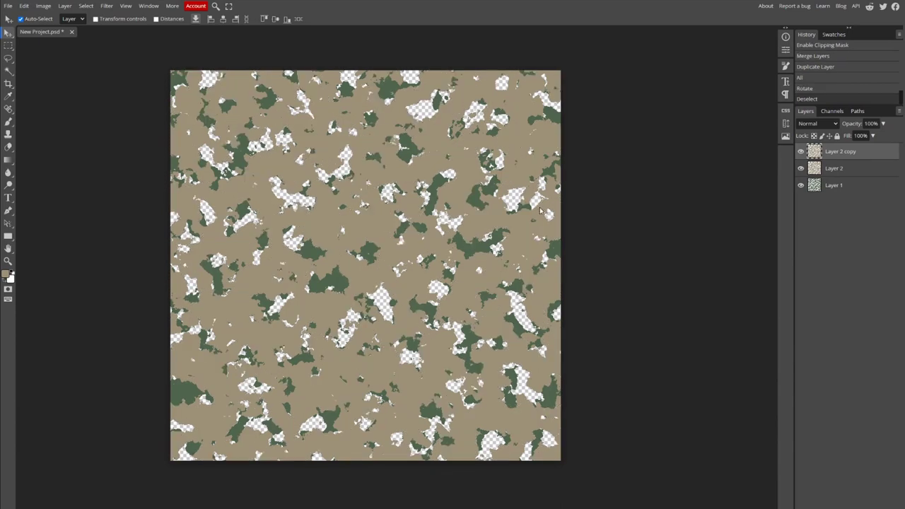
Add a new layer above Layer 2 copy and fill it with the brown foreground colour #655949
click(64, 6)
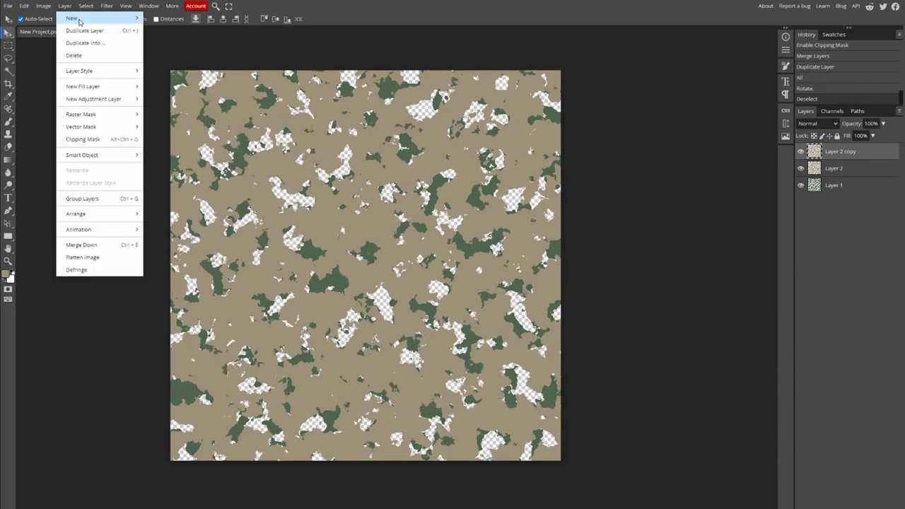
mouse_move(74, 19)
click(181, 22)
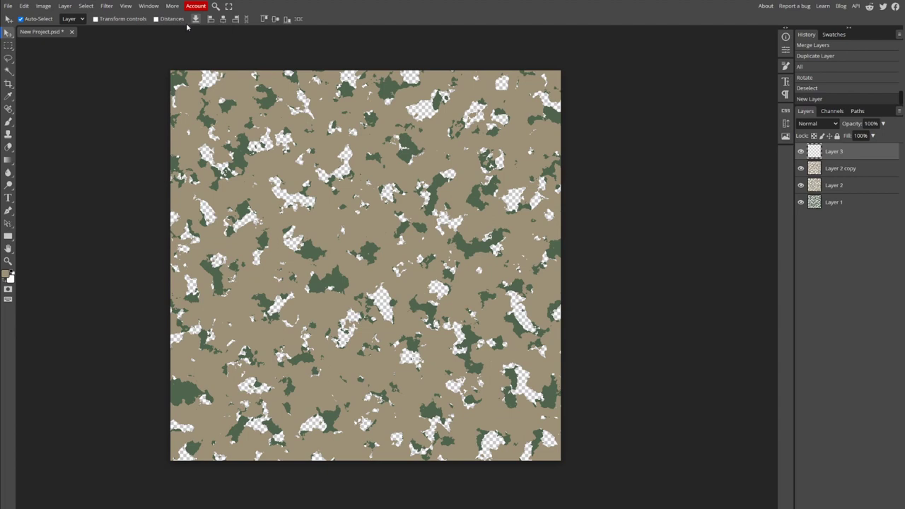
click(6, 273)
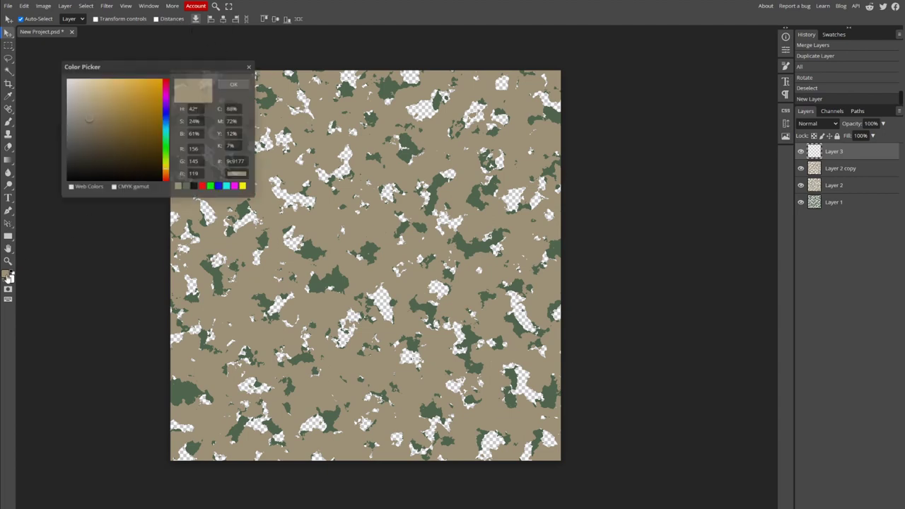
double_click(236, 162)
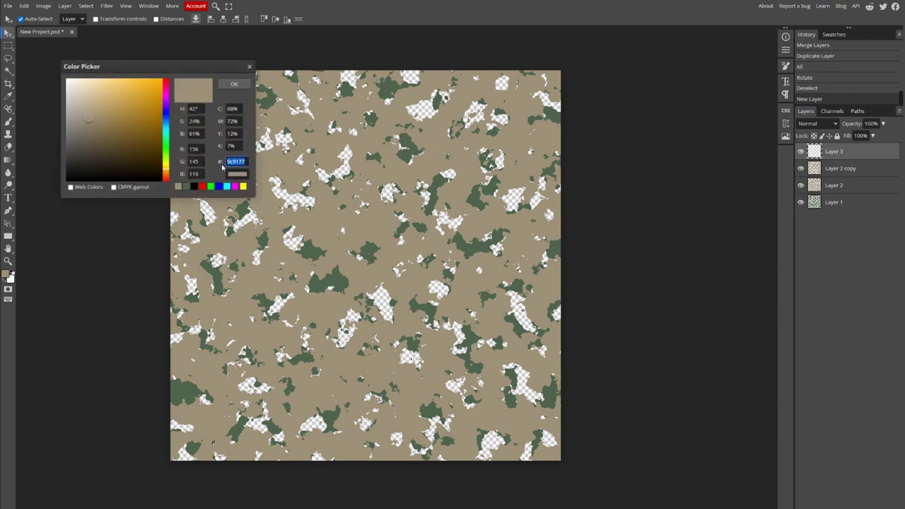
text(655949)
click(235, 84)
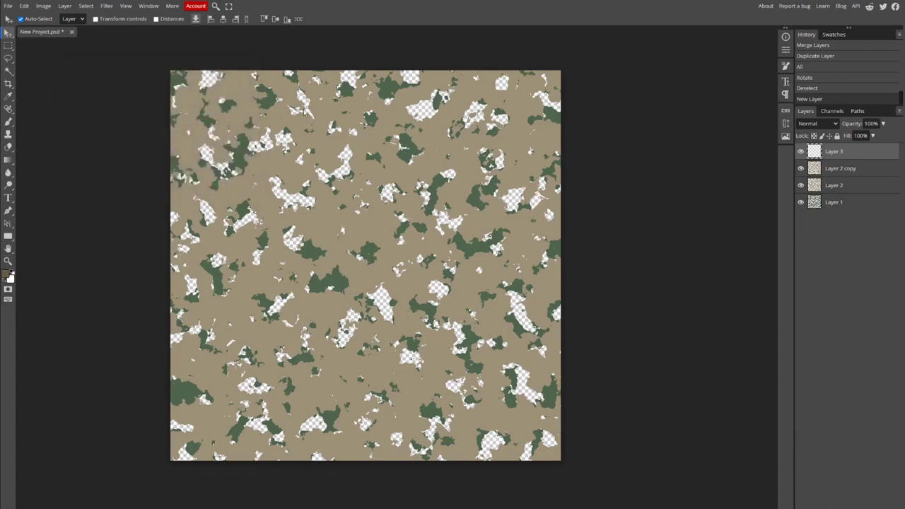
key(alt+BackSpace)
Clip the brown Layer 3 to Layer 2 copy and merge these two layers
right_click(859, 152)
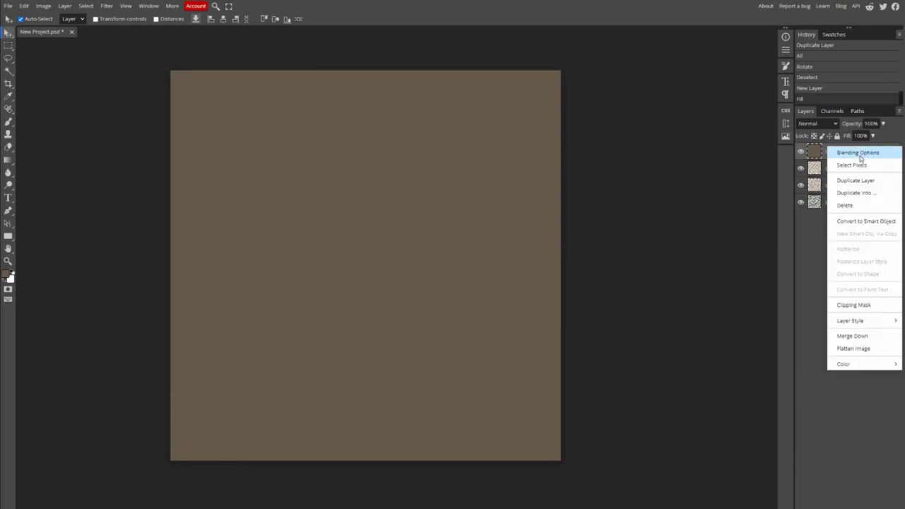
click(863, 303)
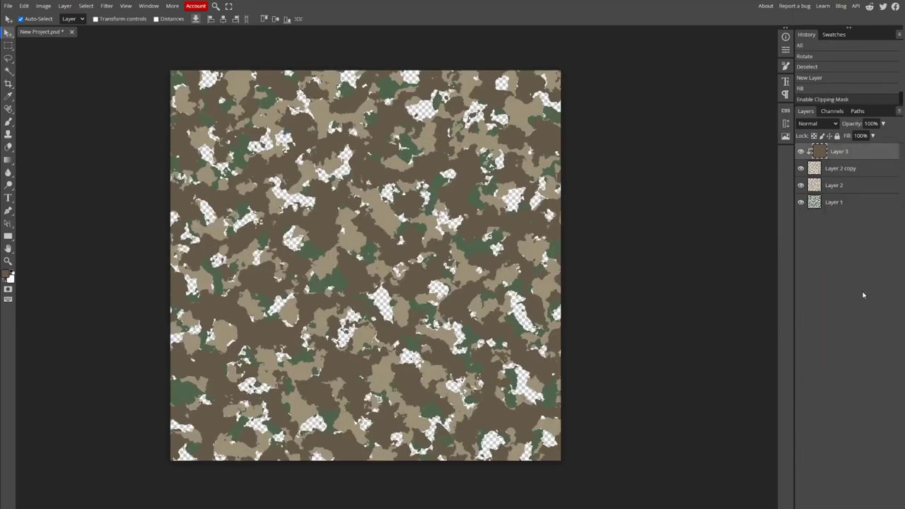
right_click(862, 170)
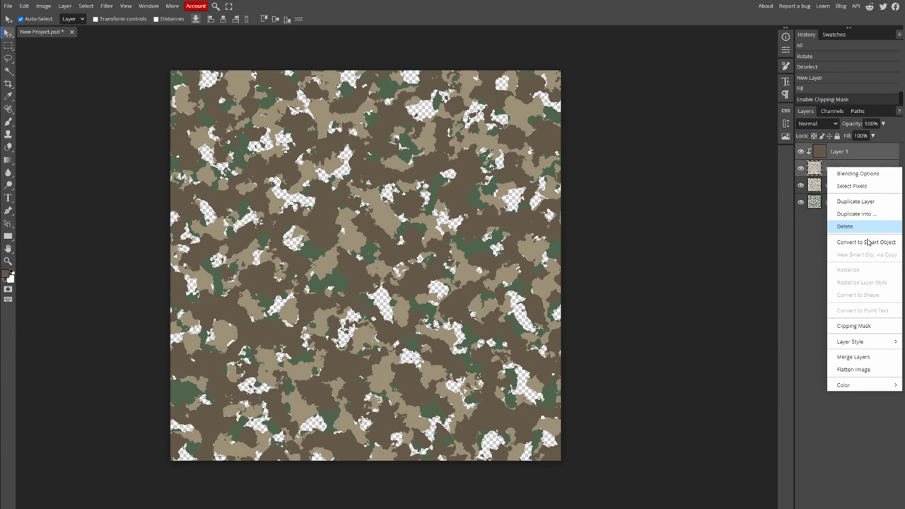
click(854, 357)
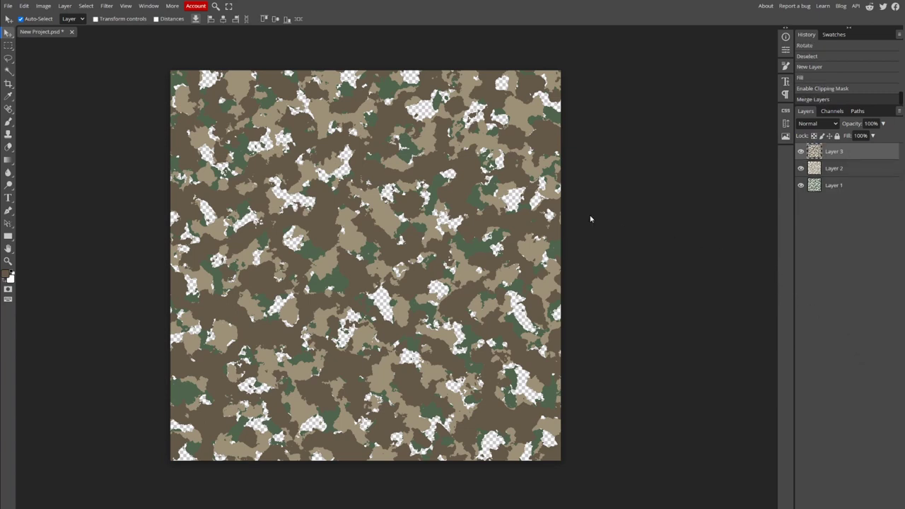
Add a new layer above Layer 3, set the foreground colour to #313831, and fill the layer with it
click(65, 6)
mouse_move(85, 19)
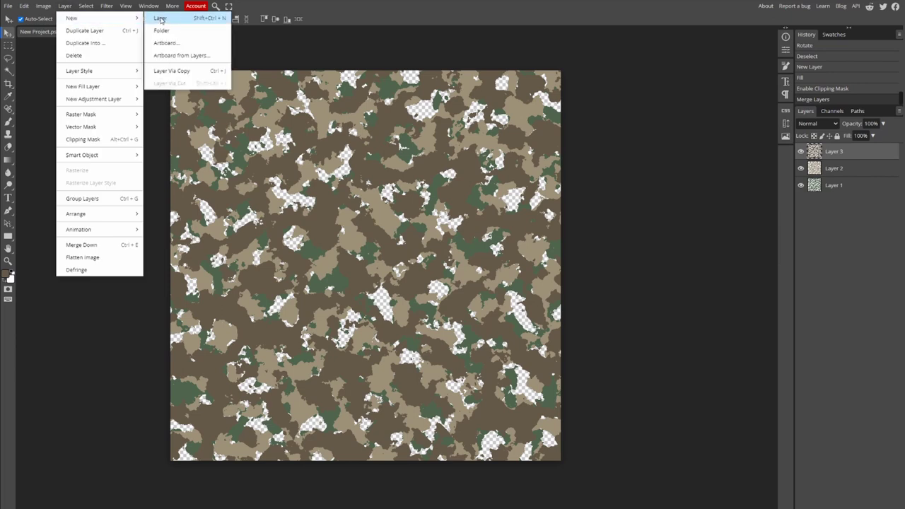
click(161, 19)
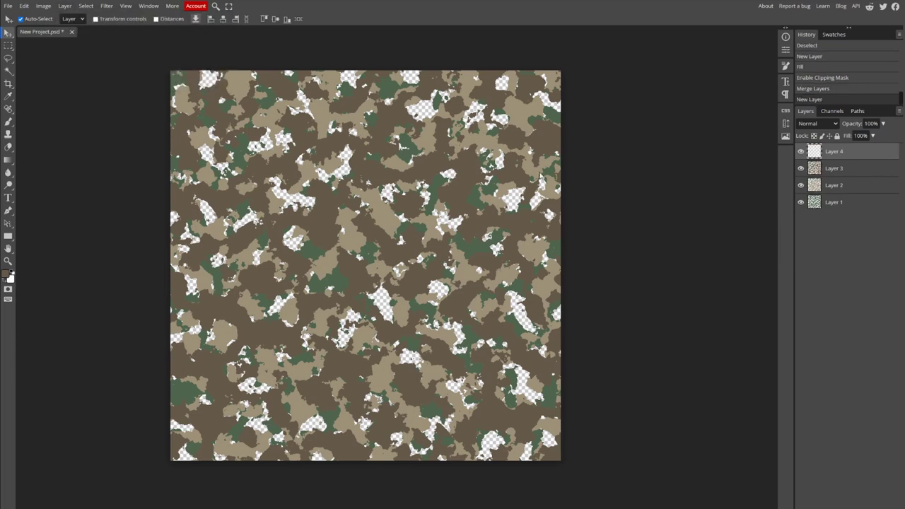
click(7, 274)
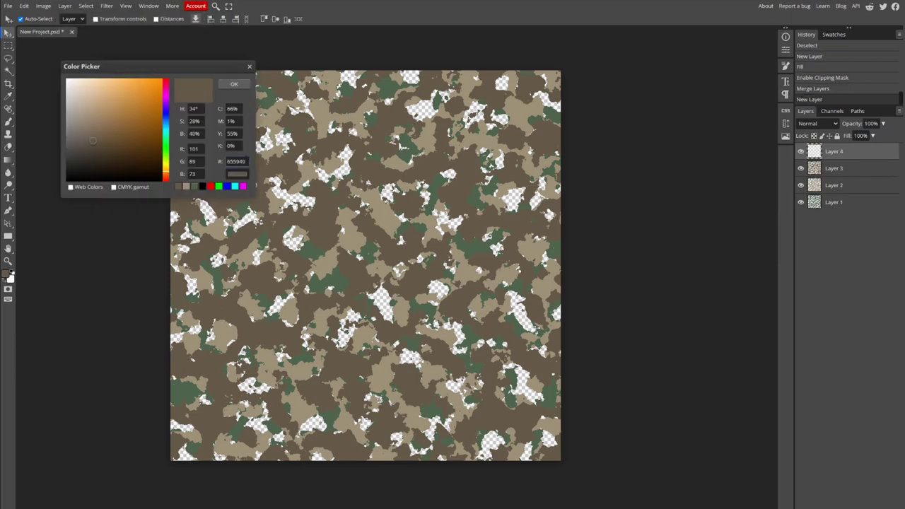
drag(246, 162, 226, 165)
text(313831)
click(240, 87)
key(alt+BackSpace)
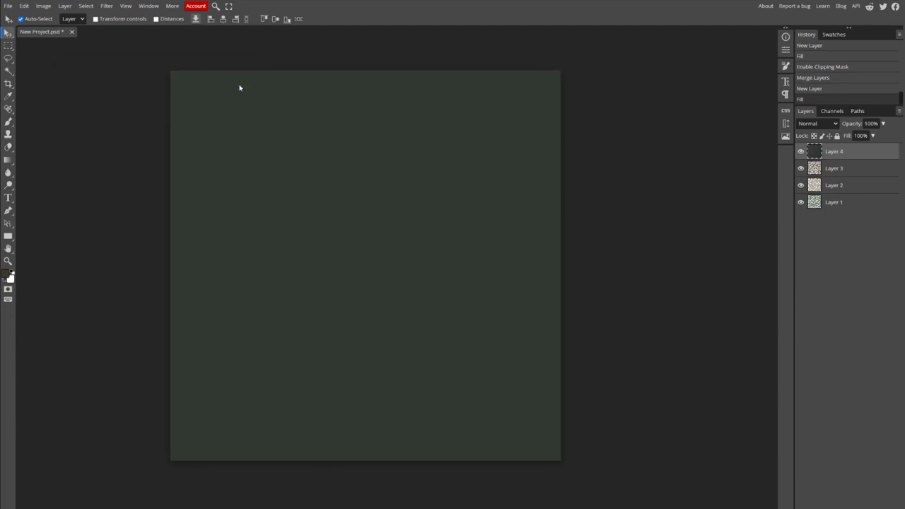
Reorder the stack with Layer 1 uppermost, followed by Layer 2, Layer 3 and the dark Layer 4 at the bottom
drag(835, 152, 839, 211)
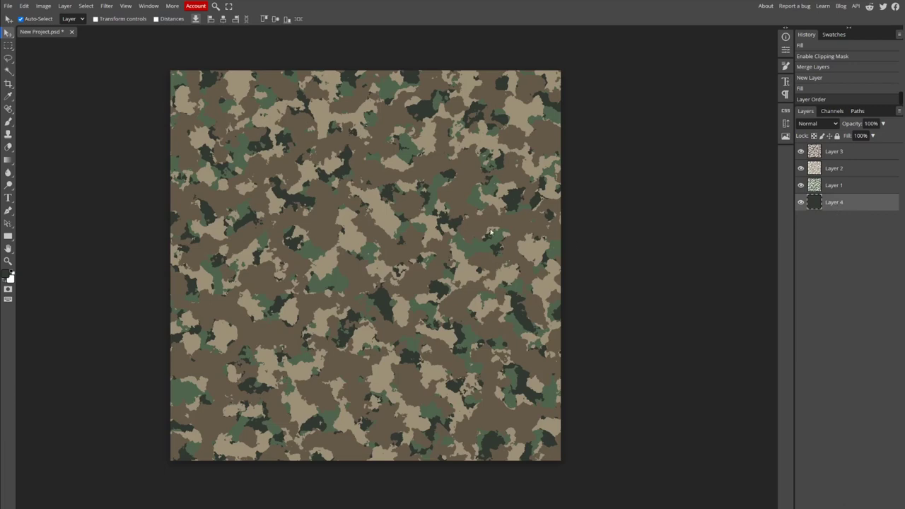
mouse_move(840, 153)
mouse_down()
mouse_move(842, 196)
mouse_move(840, 151)
mouse_up()
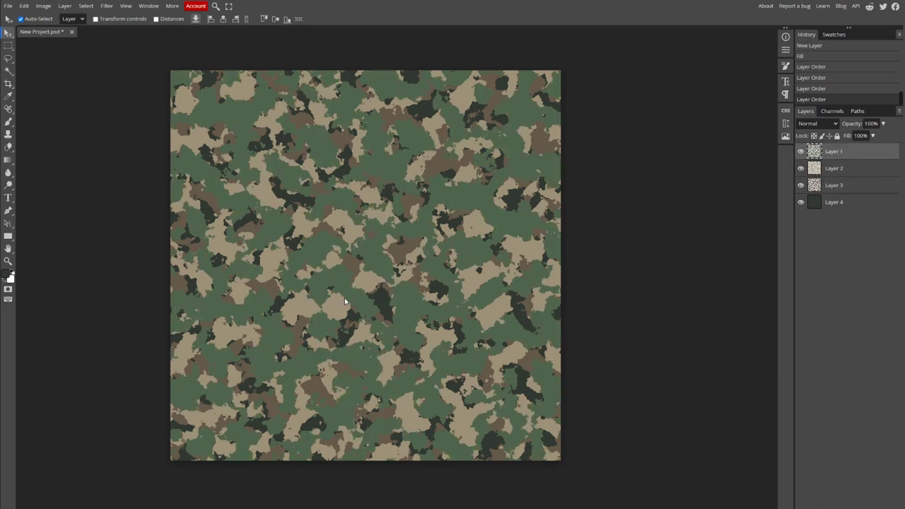
Merge Layers 1, 2, 3 and 4 into a single camouflage layer
scroll(344, 298, up, 1)
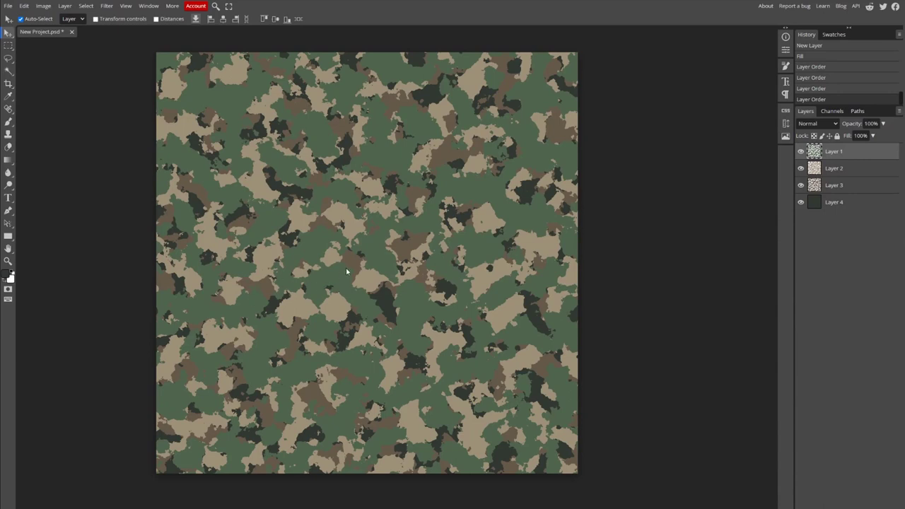
shift+click(838, 169)
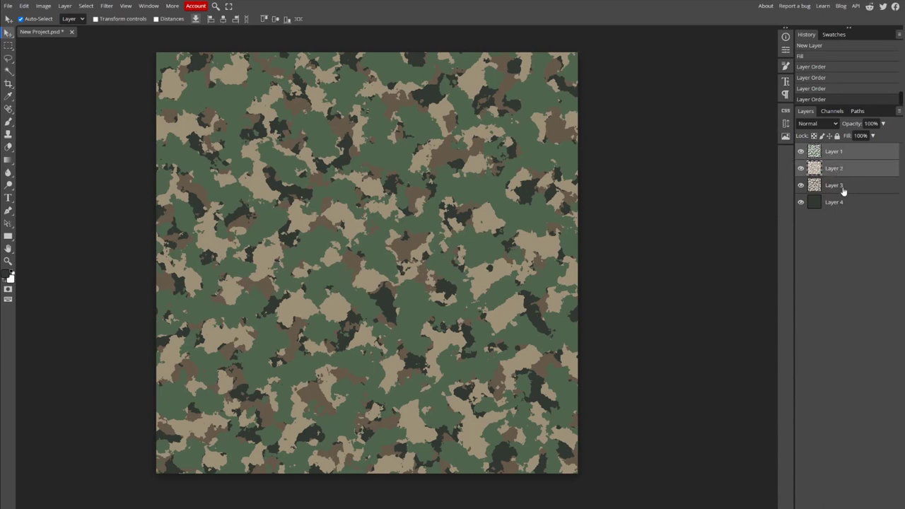
shift+click(843, 191)
shift+click(837, 204)
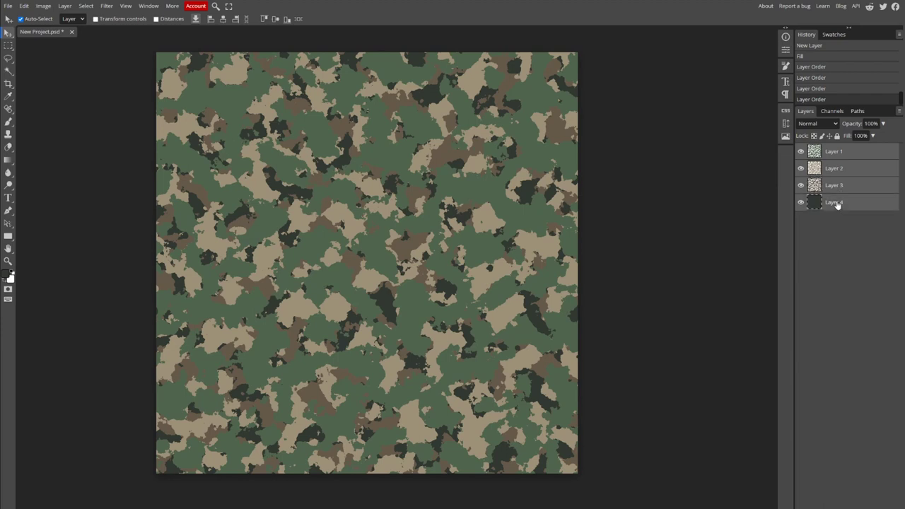
right_click(837, 204)
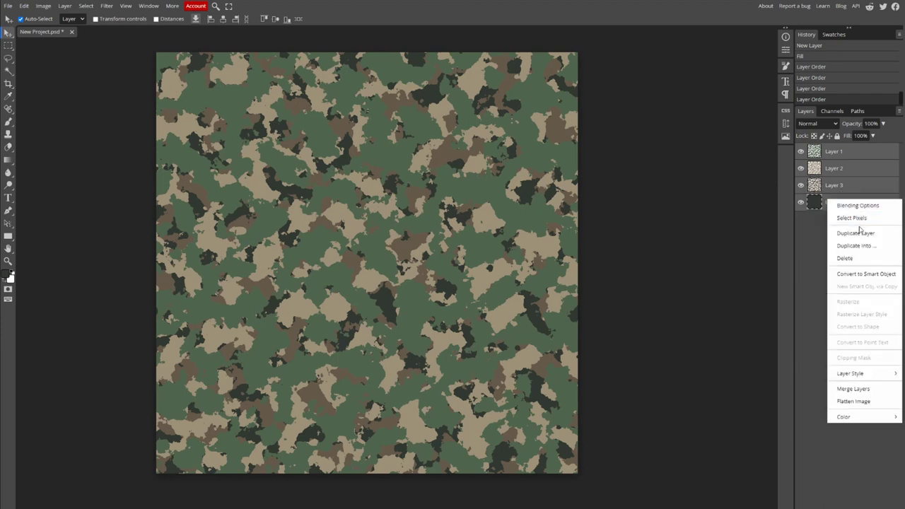
click(862, 389)
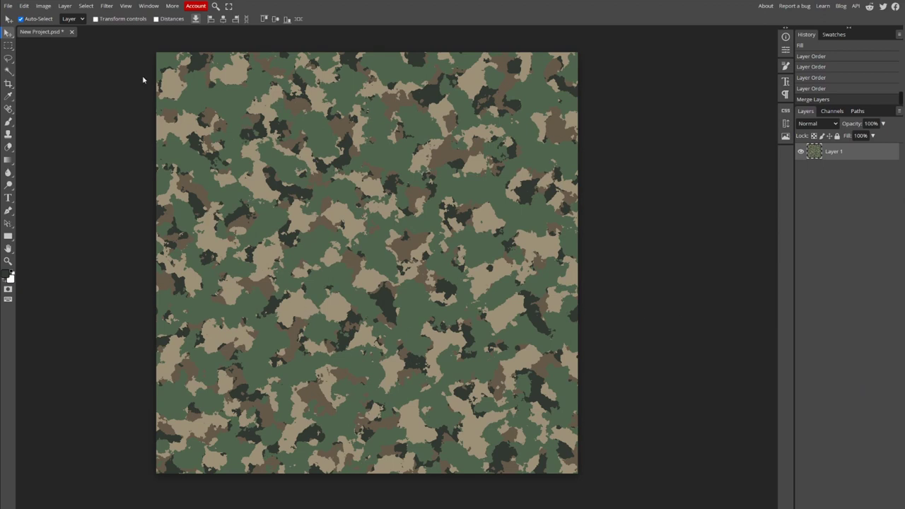
Choose the Glass distortion in the Filter Gallery for the merged layer and inspect the preview's patch edges
click(106, 6)
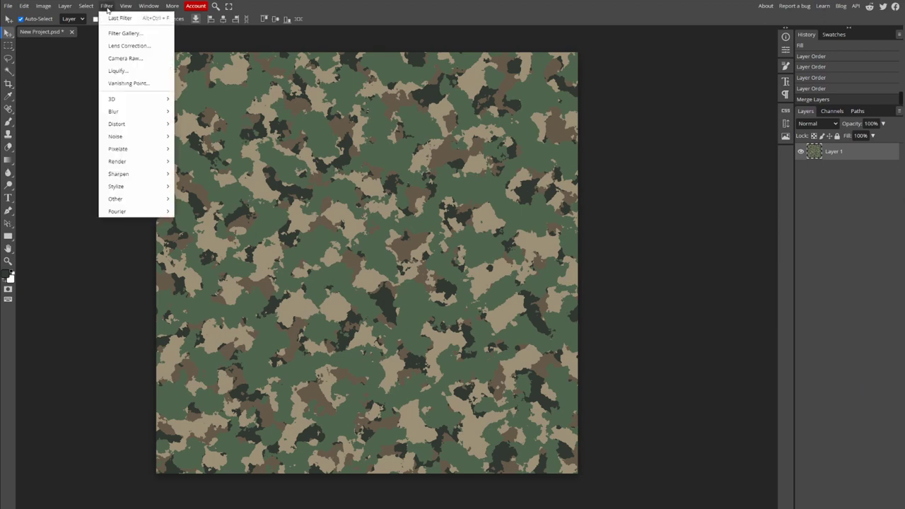
click(133, 40)
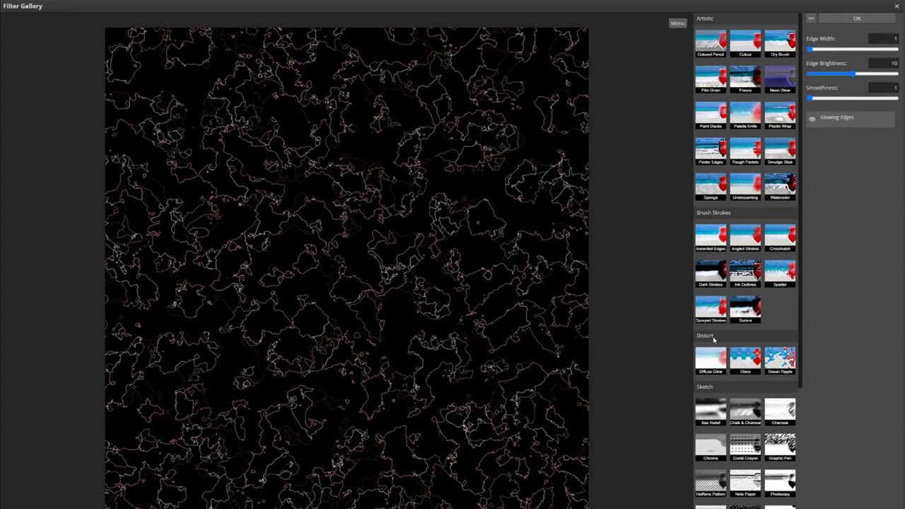
click(750, 363)
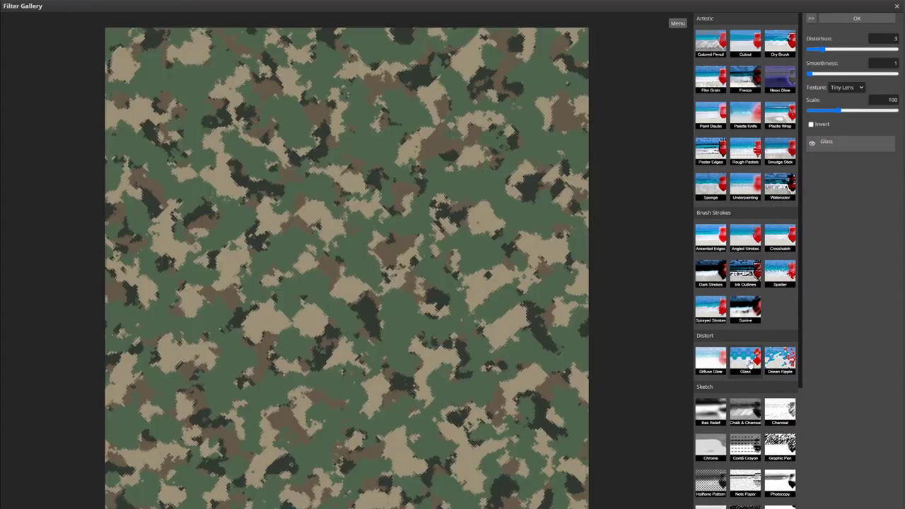
scroll(340, 229, up, 5)
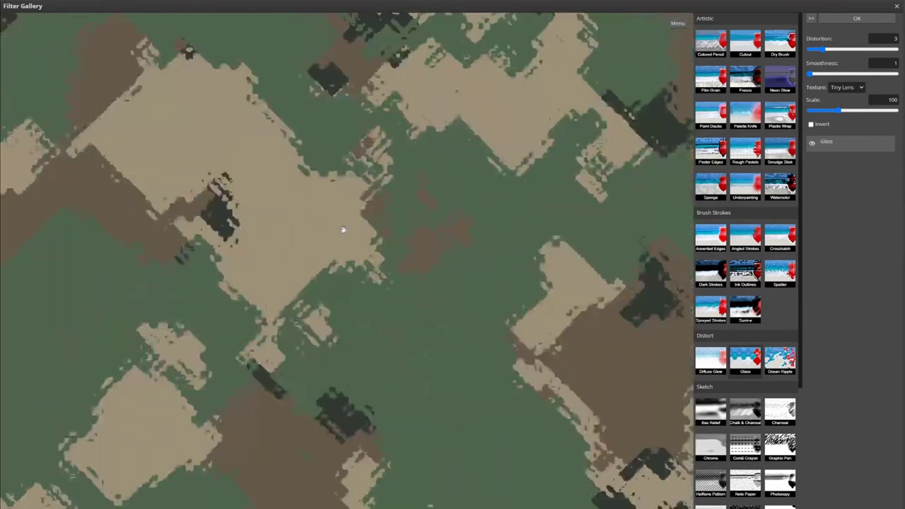
scroll(483, 243, down, 5)
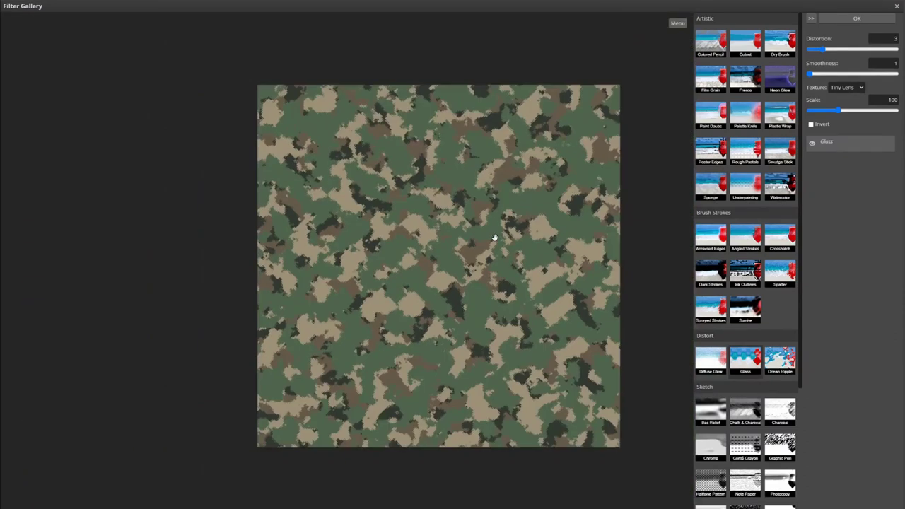
scroll(496, 238, up, 1)
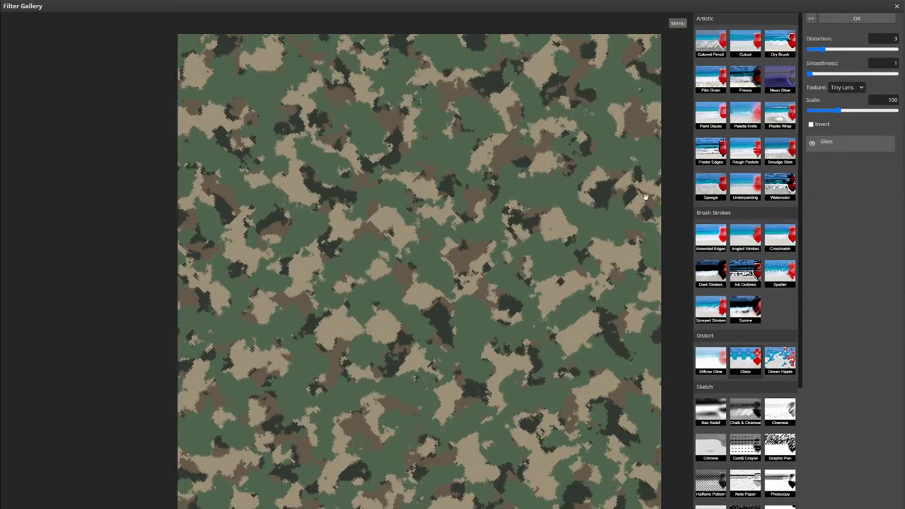
Set the Glass filter's smoothness to 2
click(817, 75)
drag(842, 65, 841, 62)
click(815, 75)
scroll(586, 236, up, 2)
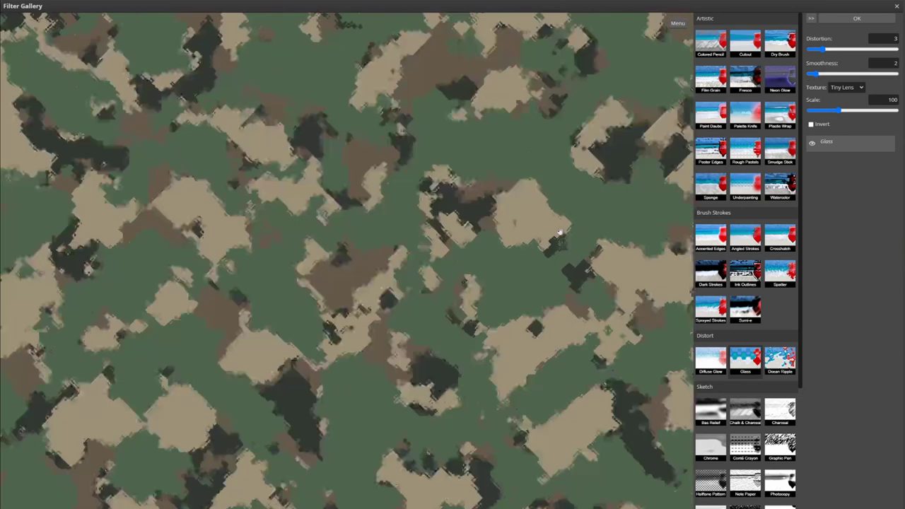
Try Glass distortion values of 7 and 5, and set the distortion back to 3
click(841, 49)
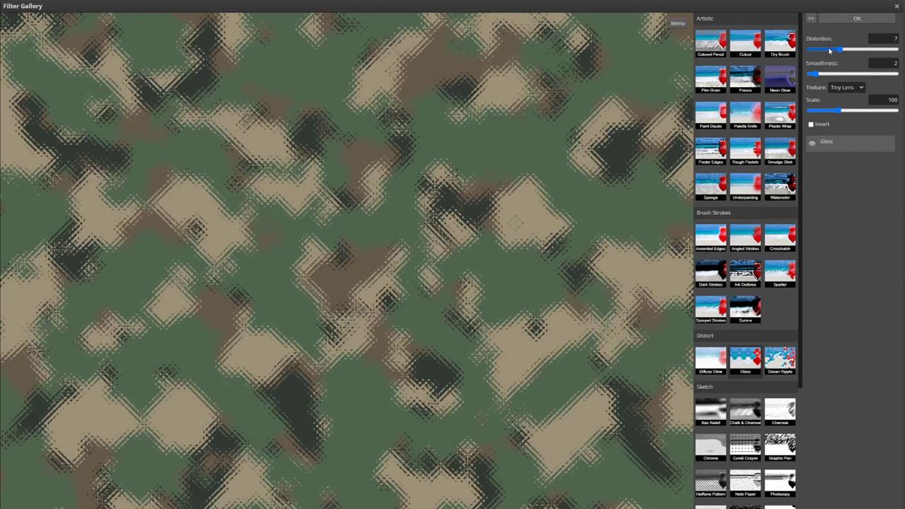
click(829, 51)
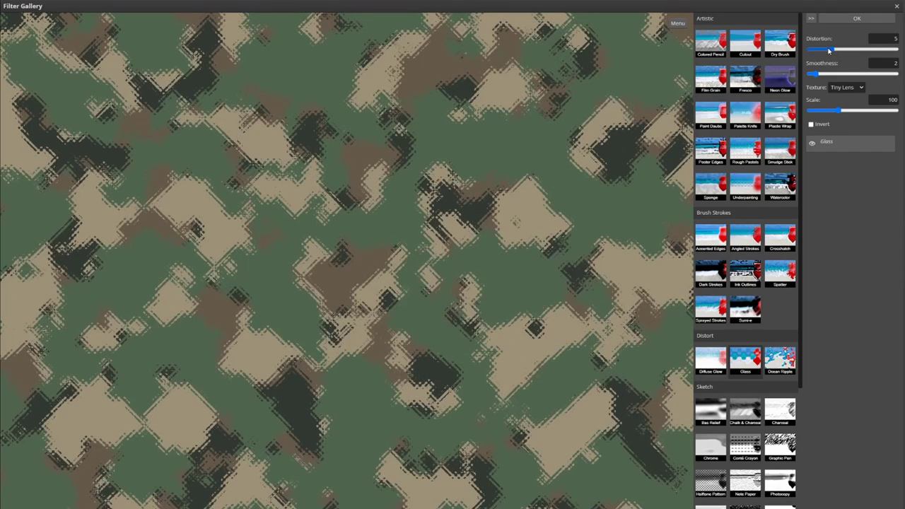
scroll(433, 205, down, 3)
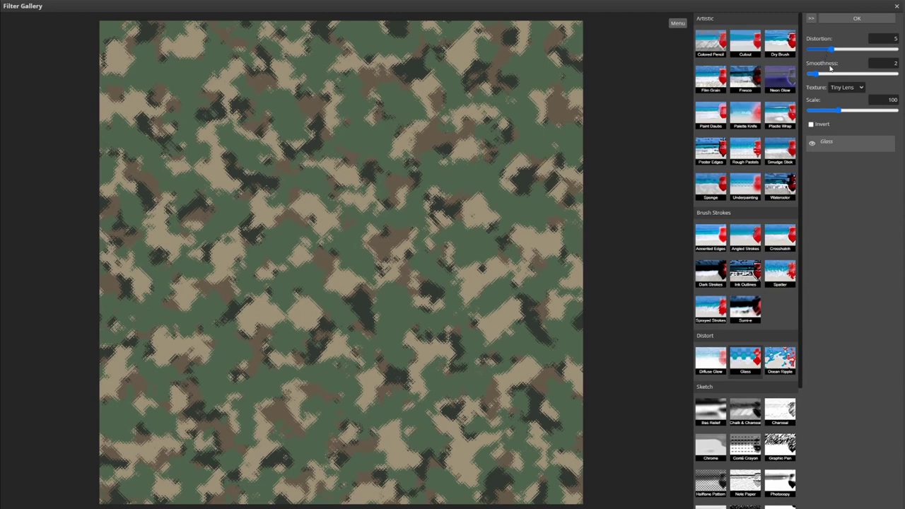
drag(831, 67, 828, 63)
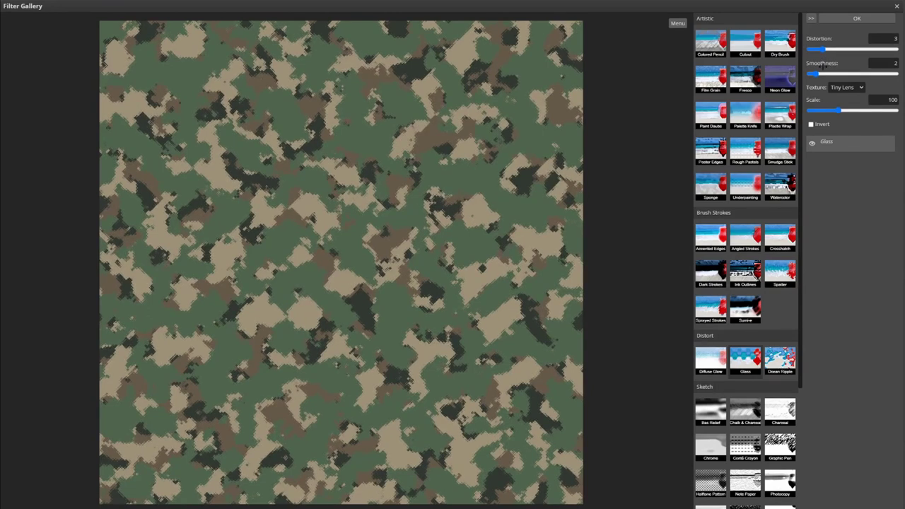
Try the Frosted texture for the Glass filter and switch back to Tiny Lens
click(847, 88)
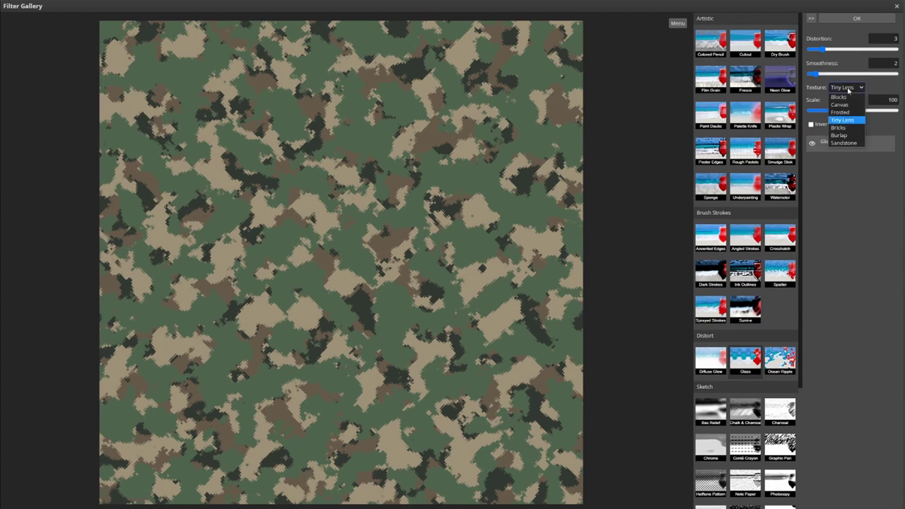
click(849, 117)
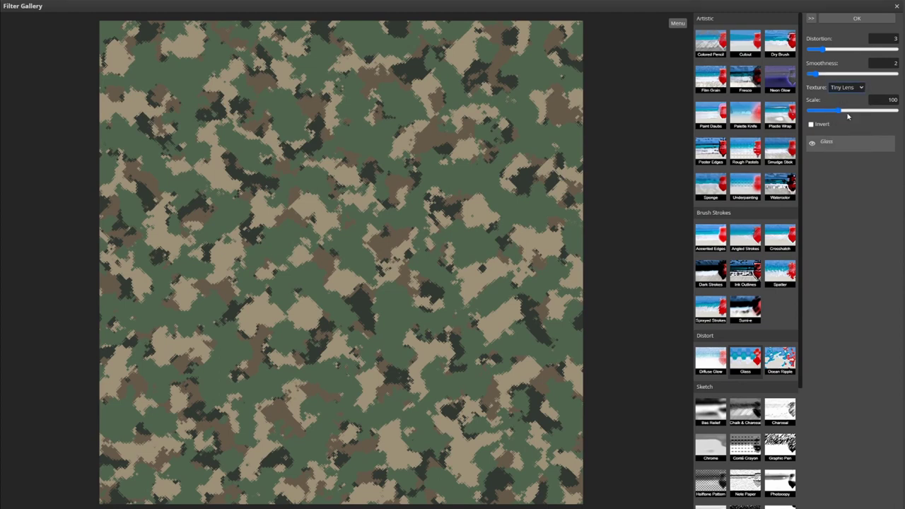
key(Up)
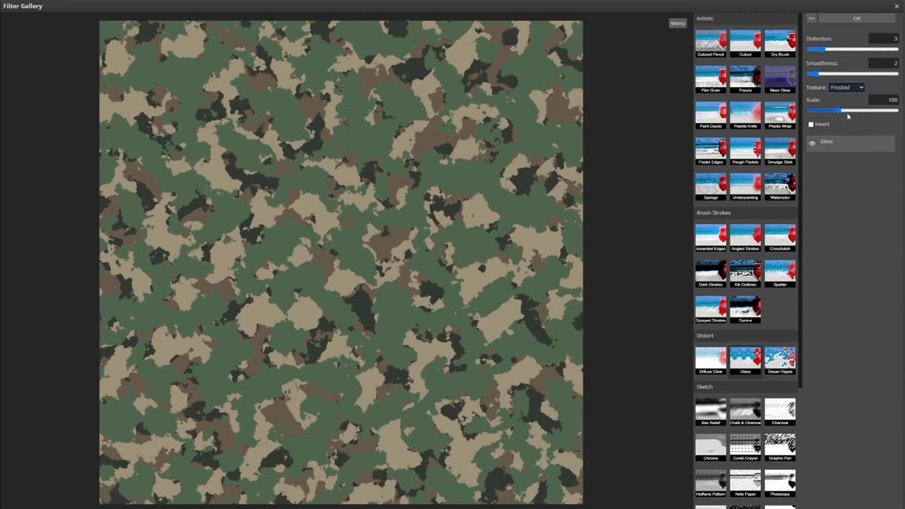
scroll(392, 182, up, 6)
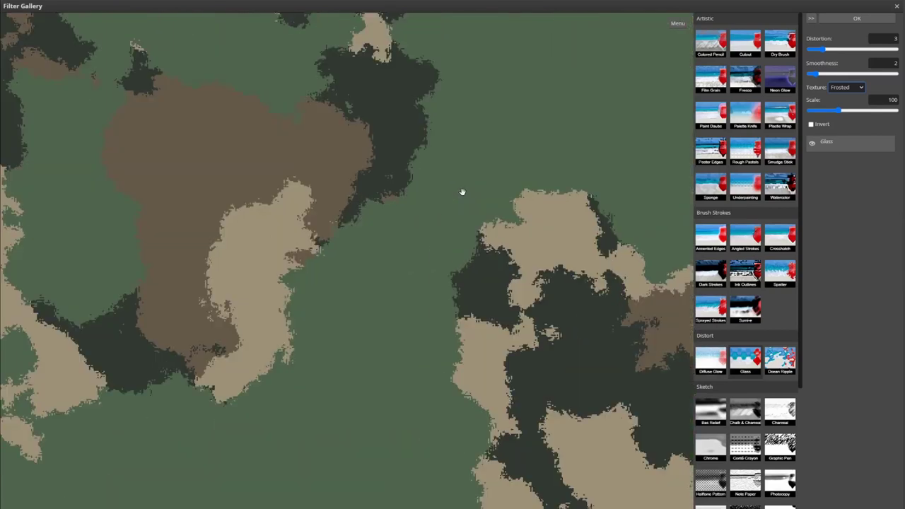
scroll(462, 191, down, 6)
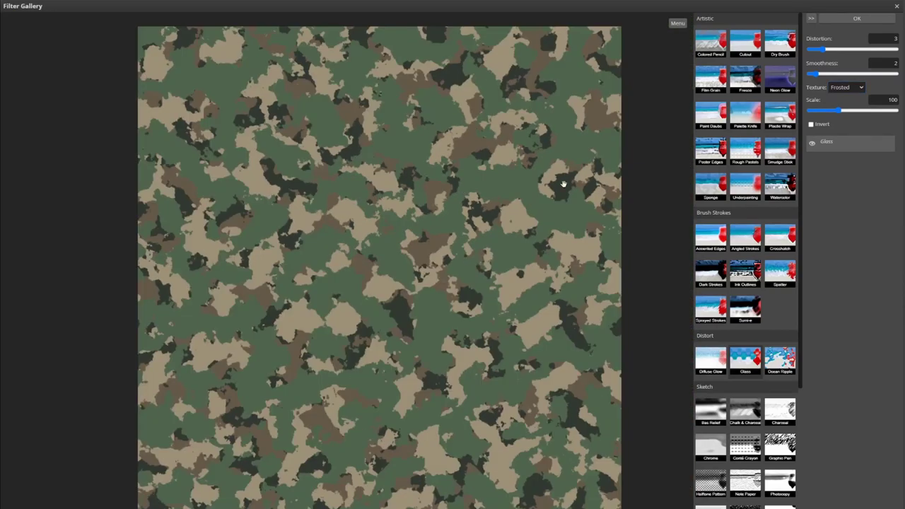
click(857, 87)
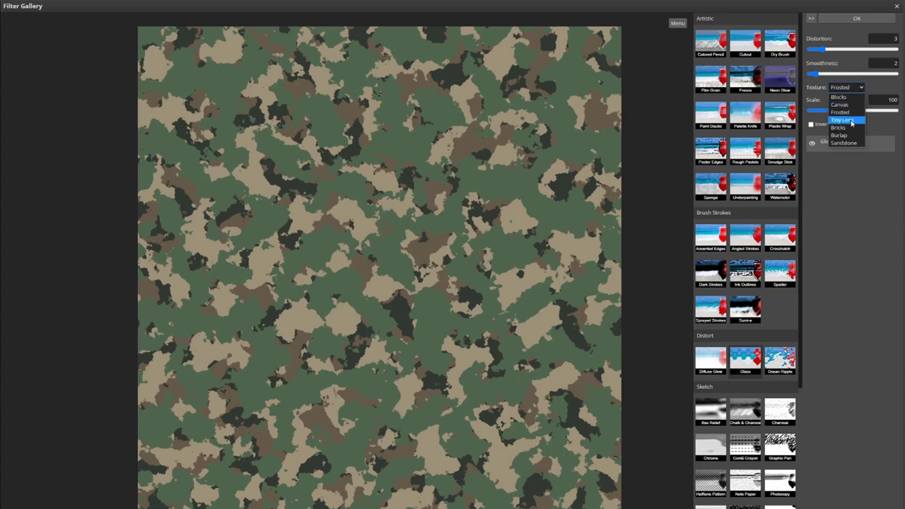
key(Escape)
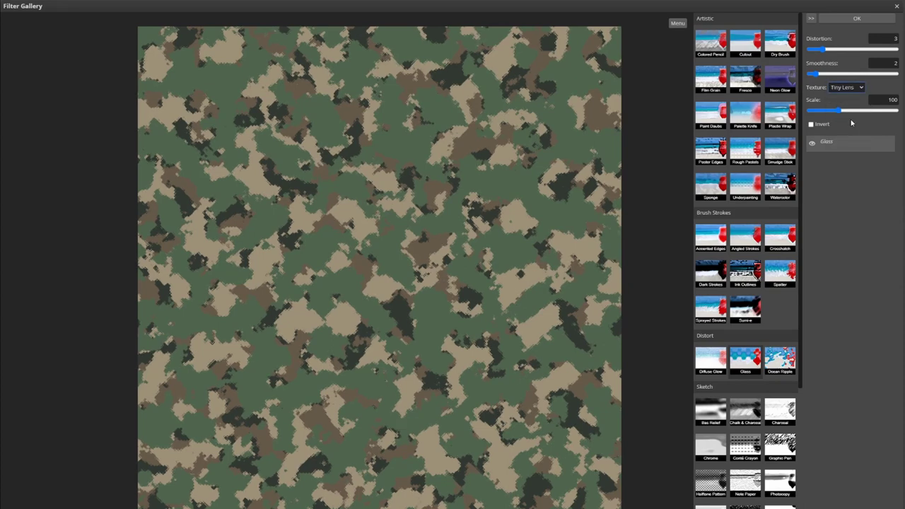
Apply the Glass filter to the camouflage layer and inspect the patch edges up close
click(858, 18)
scroll(357, 301, up, 6)
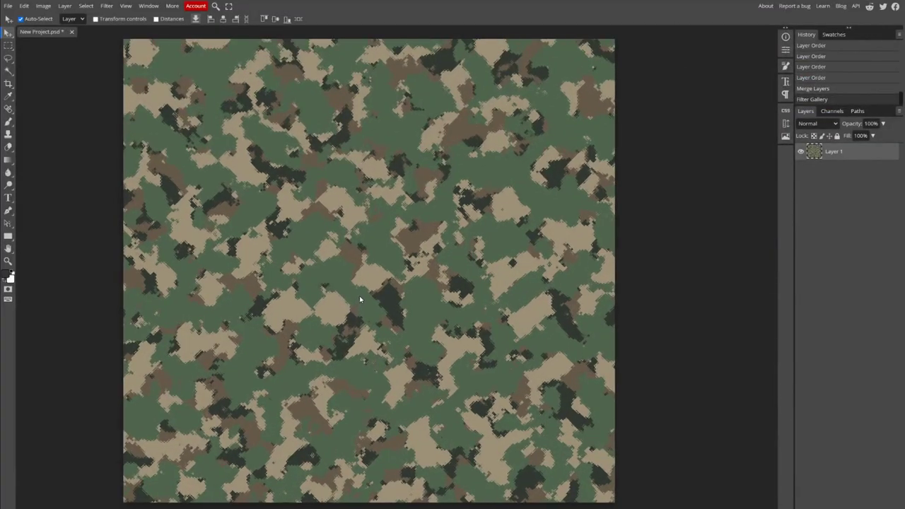
scroll(407, 299, down, 7)
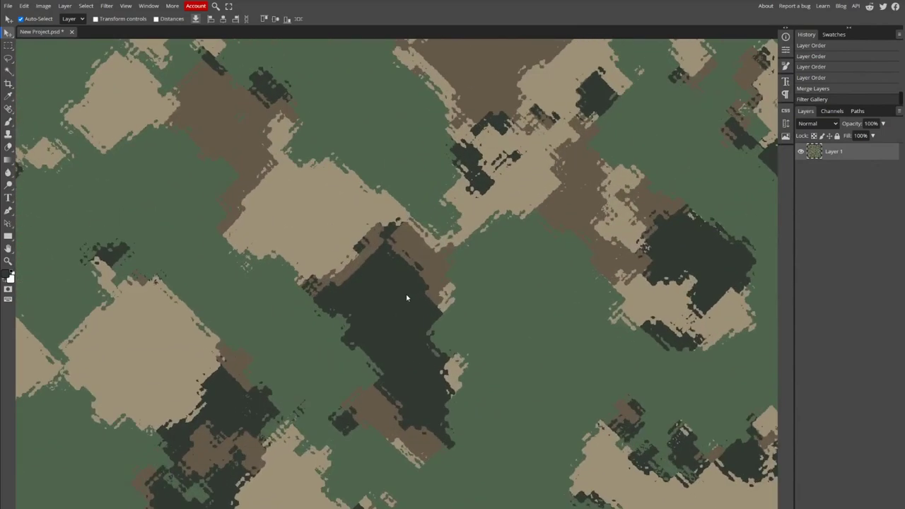
scroll(321, 289, down, 5)
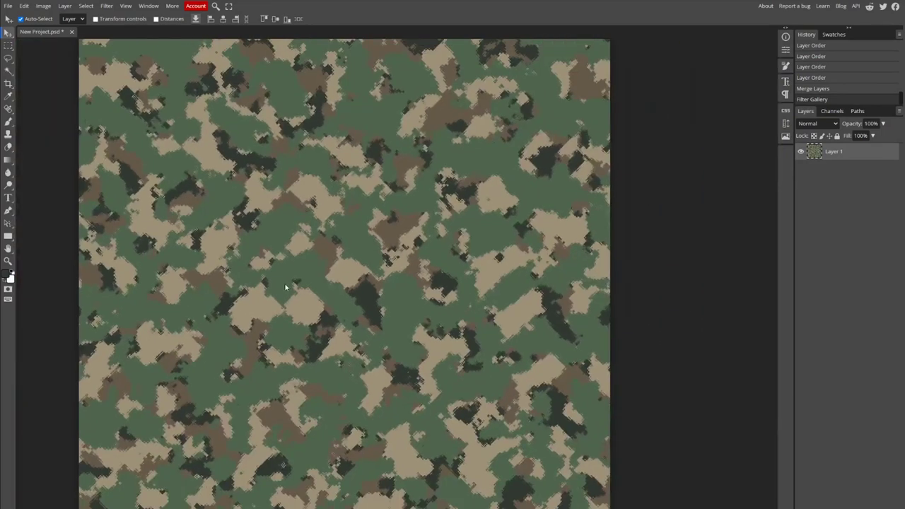
Start the Add Noise filter on the merged camouflage layer with Uniform distribution
click(106, 7)
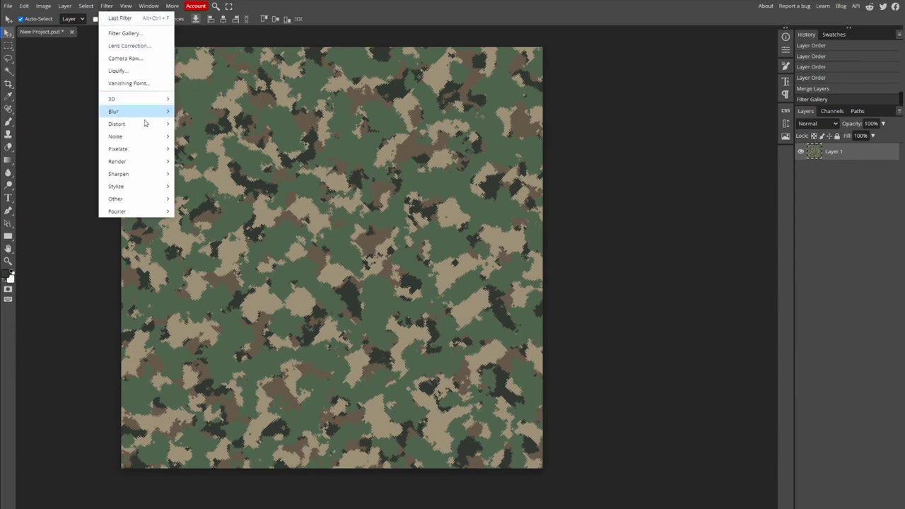
mouse_move(147, 138)
click(201, 136)
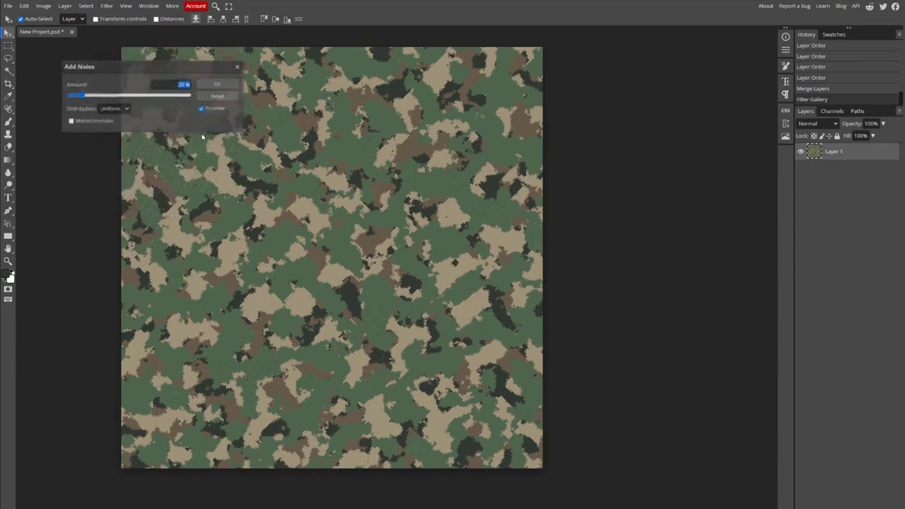
scroll(220, 184, up, 2)
scroll(249, 256, down, 1)
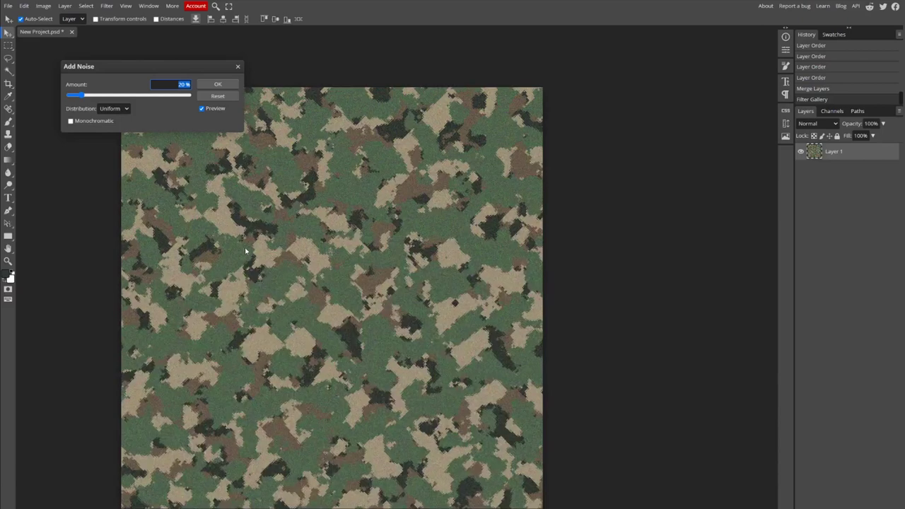
click(119, 108)
click(110, 126)
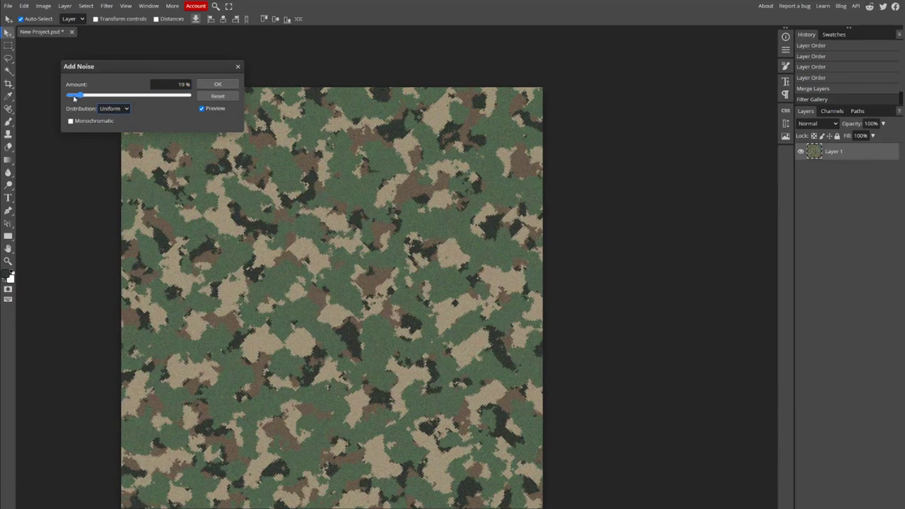
Set the noise amount to 4%, apply the filter and inspect the grain across the camouflage pattern
drag(74, 98, 72, 99)
scroll(330, 266, up, 5)
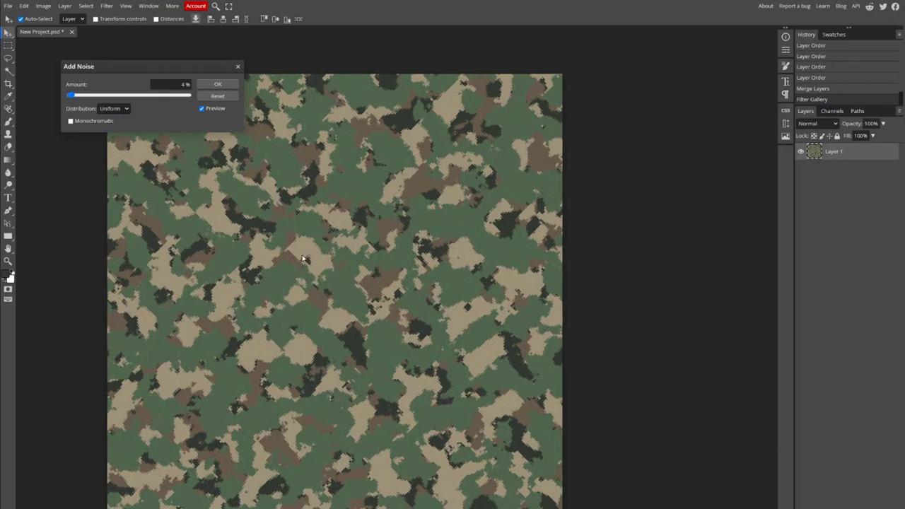
scroll(396, 305, up, 2)
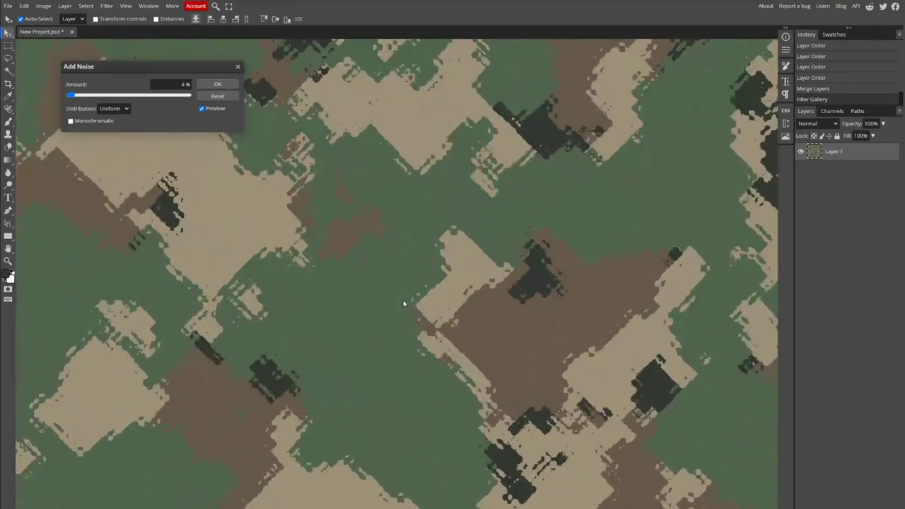
click(218, 85)
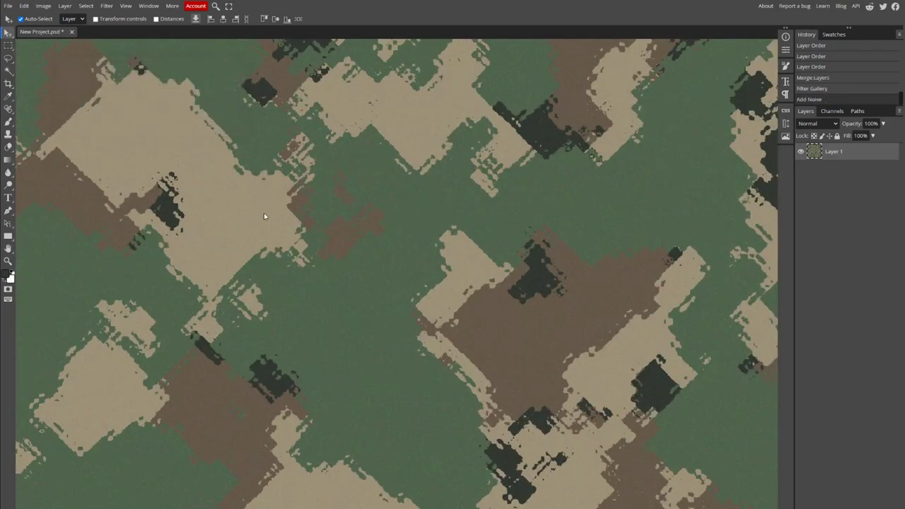
scroll(262, 216, down, 4)
scroll(212, 244, down, 3)
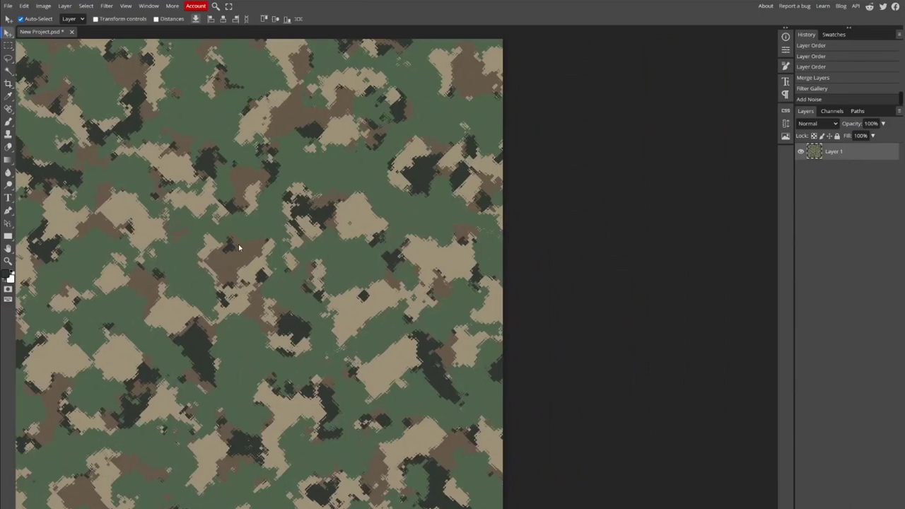
scroll(239, 244, up, 2)
scroll(186, 242, down, 1)
scroll(187, 242, left, 3)
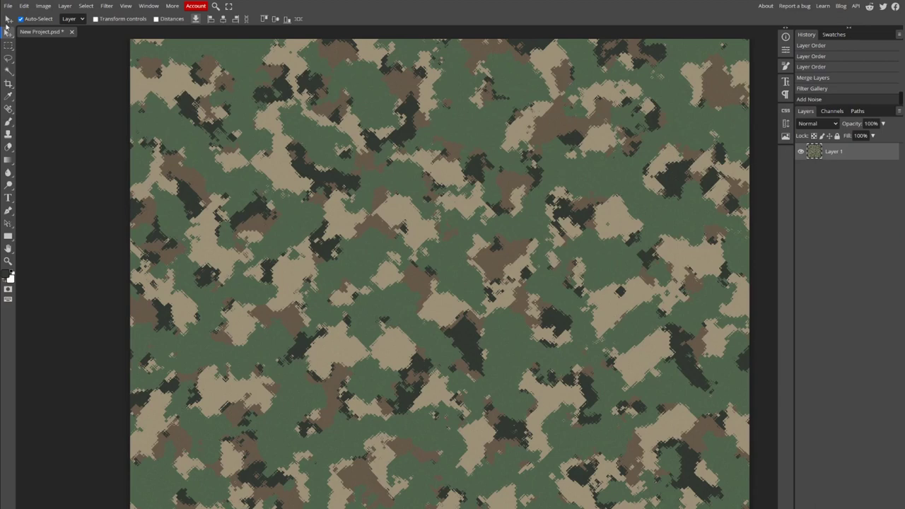
Export the camouflage pattern as a PNG named New Project at 3600 × 3600 px and 100% quality
click(7, 6)
mouse_move(53, 126)
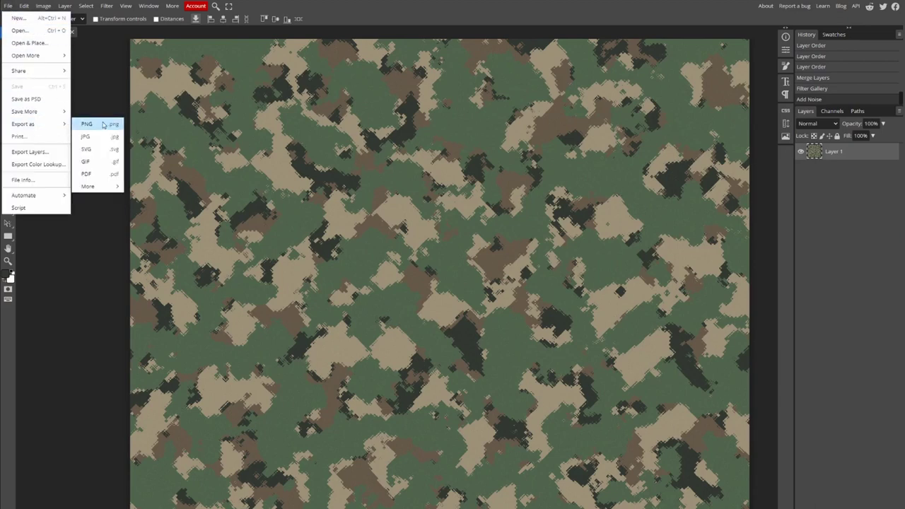
click(102, 124)
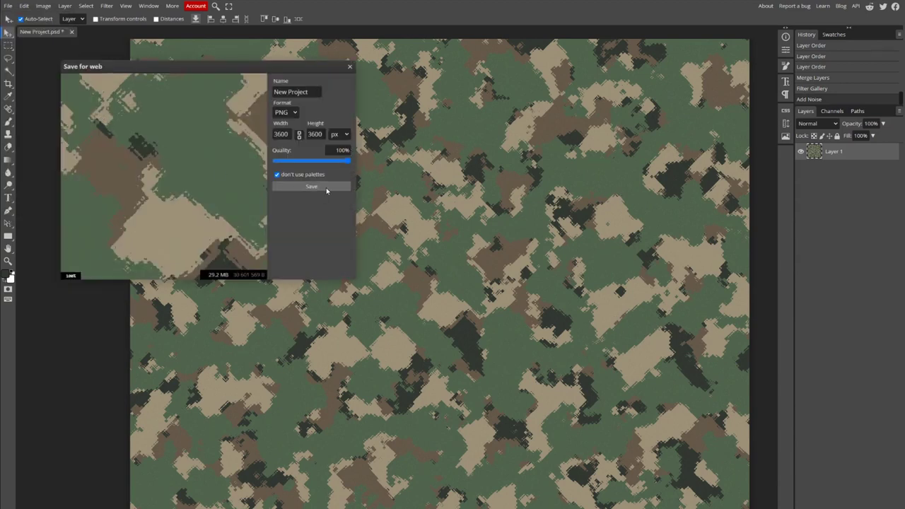
click(326, 187)
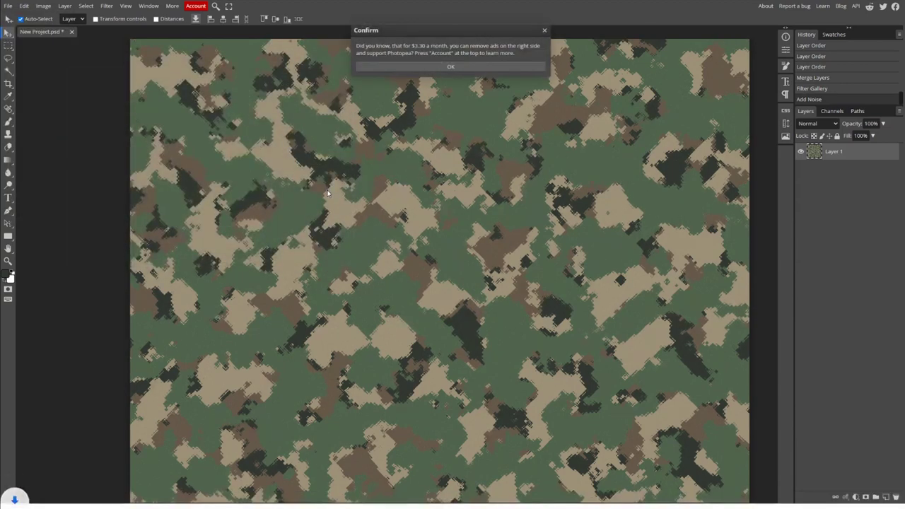
click(468, 67)
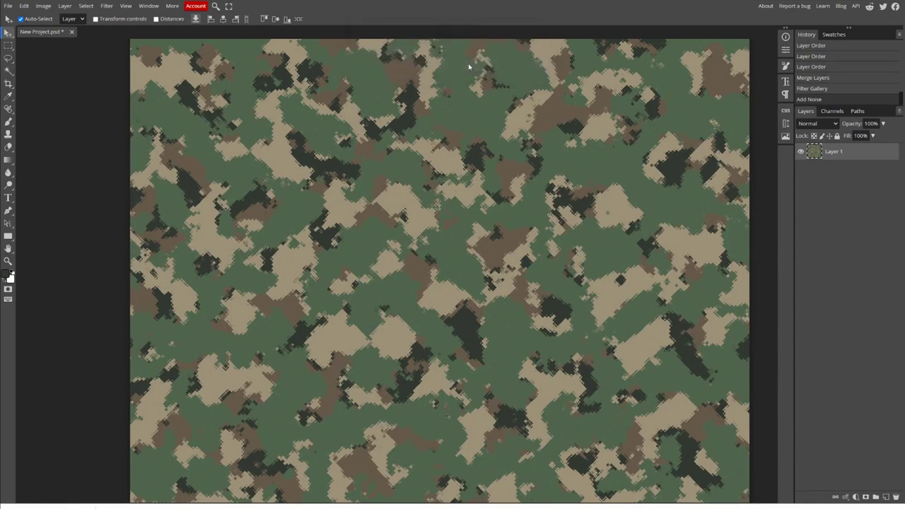